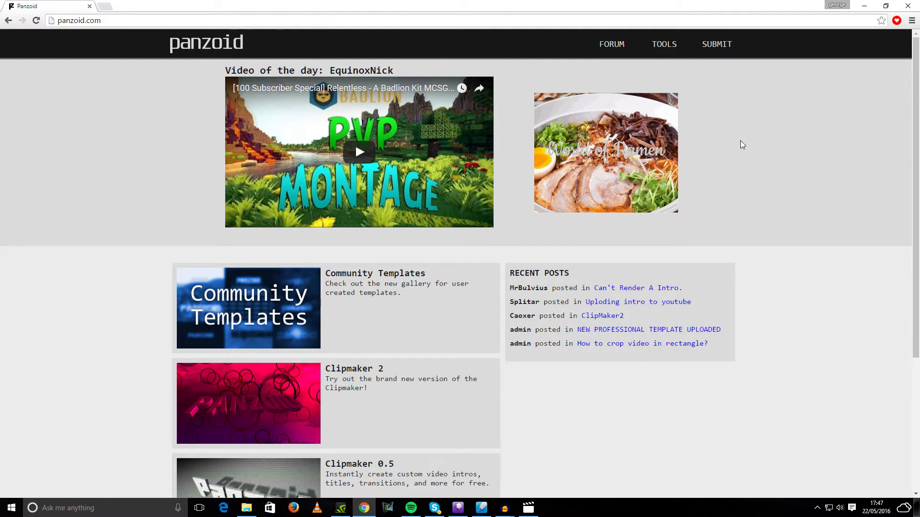
# Open the Clipmaker 2 tool from the Panzoid home page.
pyautogui.scroll(-3, 761, 167)
pyautogui.scroll(2, 750, 177)
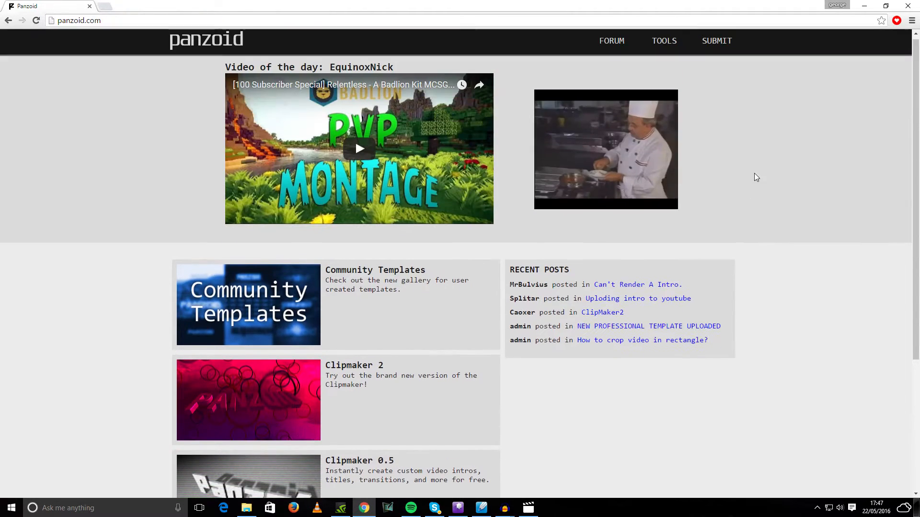
pyautogui.scroll(-2, 371, 297)
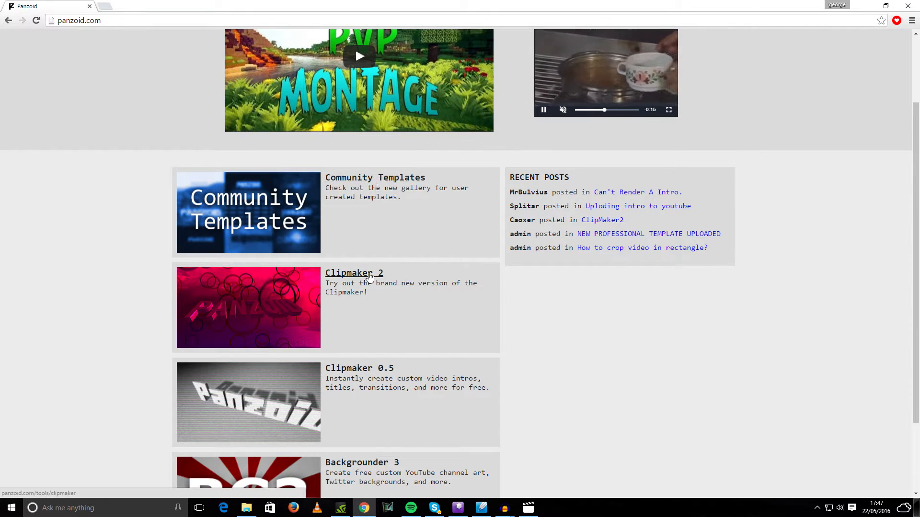
pyautogui.click(365, 276)
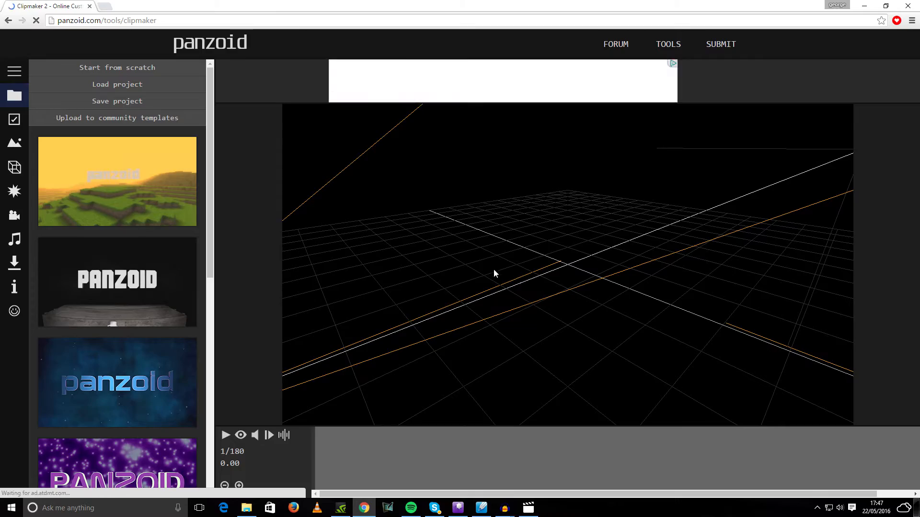
pyautogui.moveTo(413, 231)
pyautogui.mouseDown()
pyautogui.moveTo(501, 281)
pyautogui.moveTo(387, 202)
pyautogui.moveTo(425, 212)
pyautogui.moveTo(422, 223)
pyautogui.mouseUp()
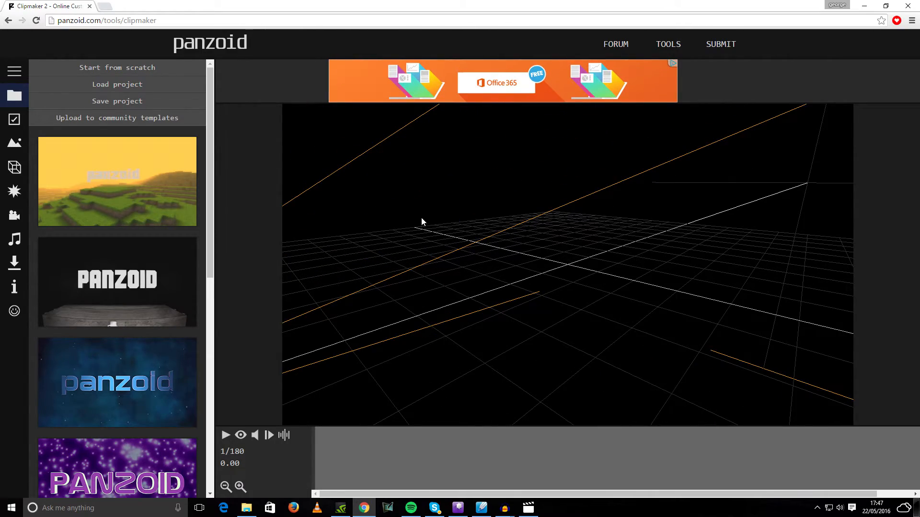
# Add a 3D text object to the empty scene and set its text to "wattscentral".
pyautogui.click(14, 167)
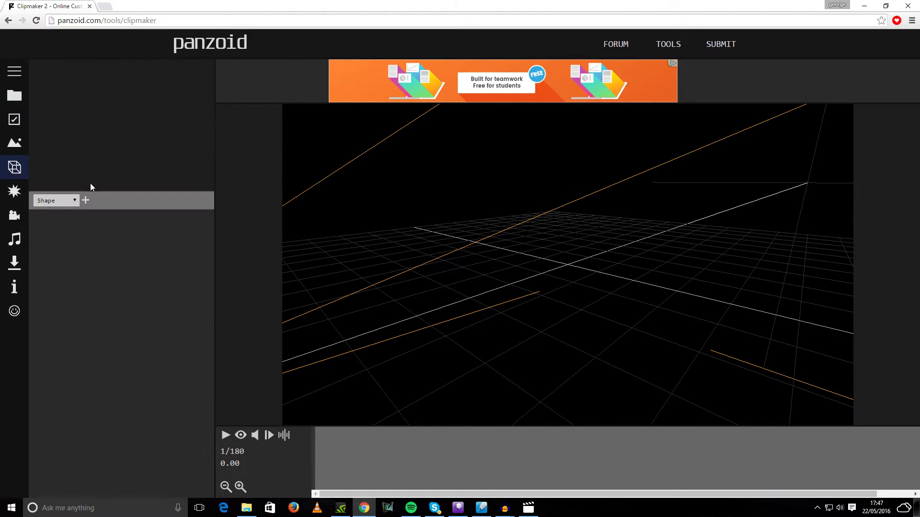
pyautogui.click(59, 201)
pyautogui.click(56, 220)
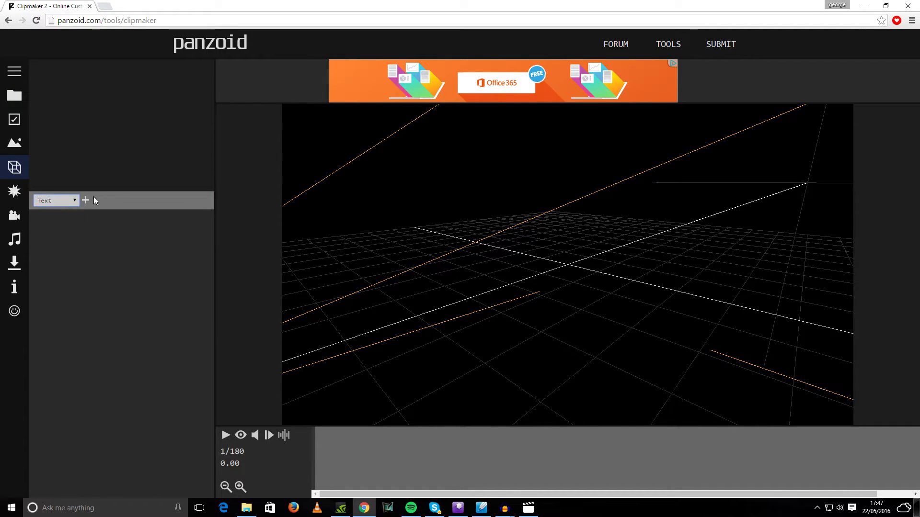
pyautogui.click(86, 200)
pyautogui.click(61, 241)
pyautogui.moveTo(61, 241); pyautogui.dragTo(32, 240)
pyautogui.write('wattscentral')
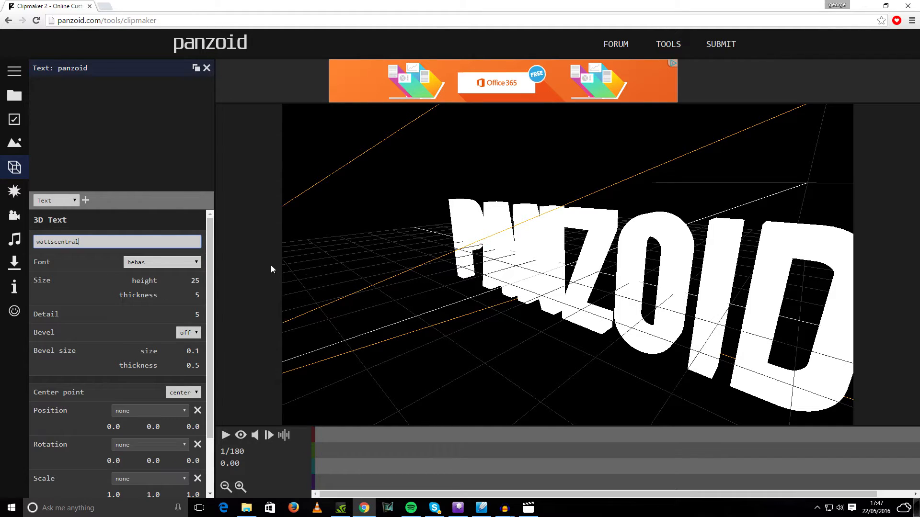
# Leave the blank project and open the Community Templates gallery.
pyautogui.click(15, 143)
pyautogui.moveTo(28, 81)
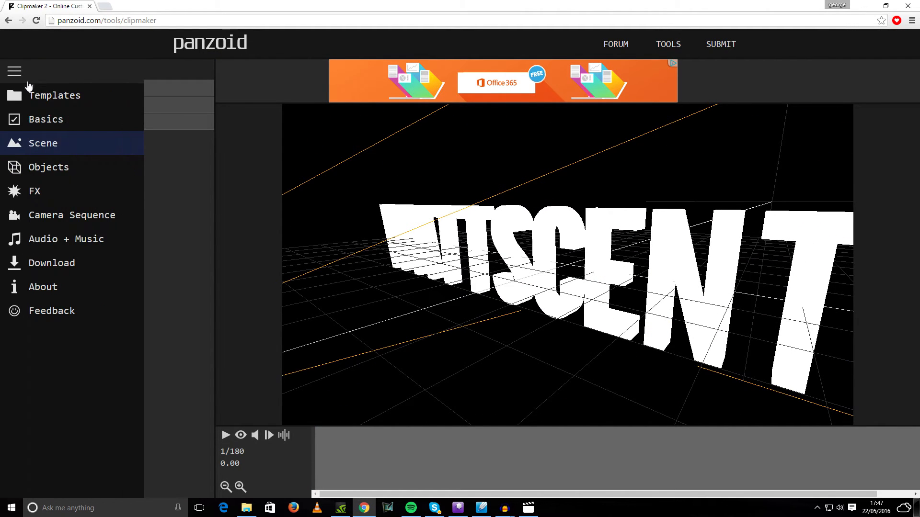
pyautogui.click(60, 95)
pyautogui.scroll(-4, 146, 234)
pyautogui.scroll(-5, 145, 237)
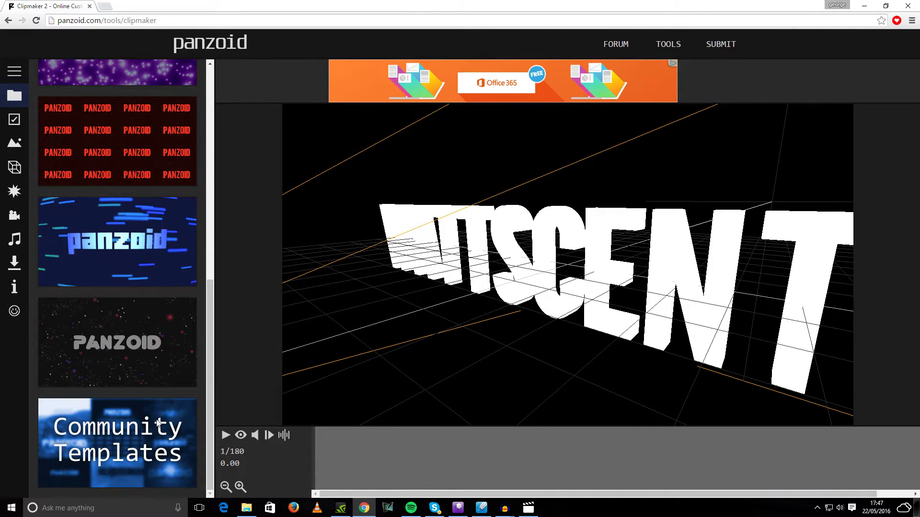
pyautogui.click(158, 423)
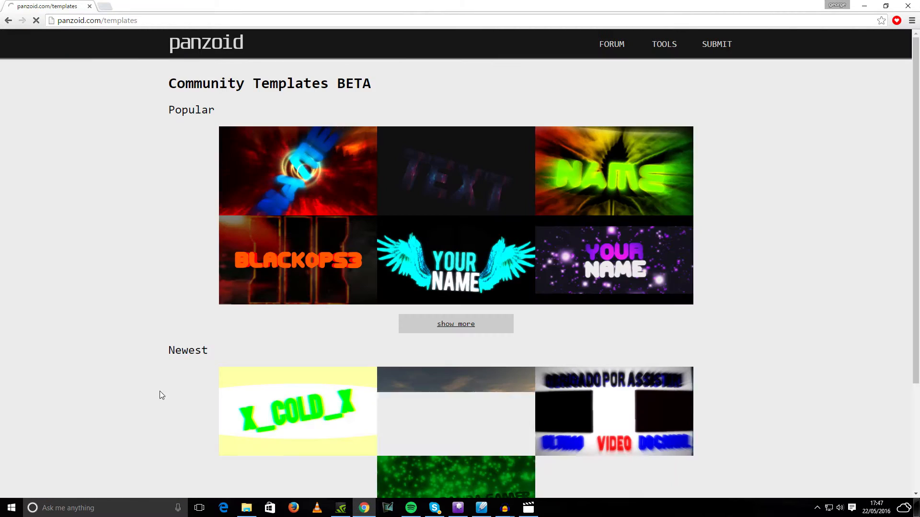
pyautogui.click(207, 45)
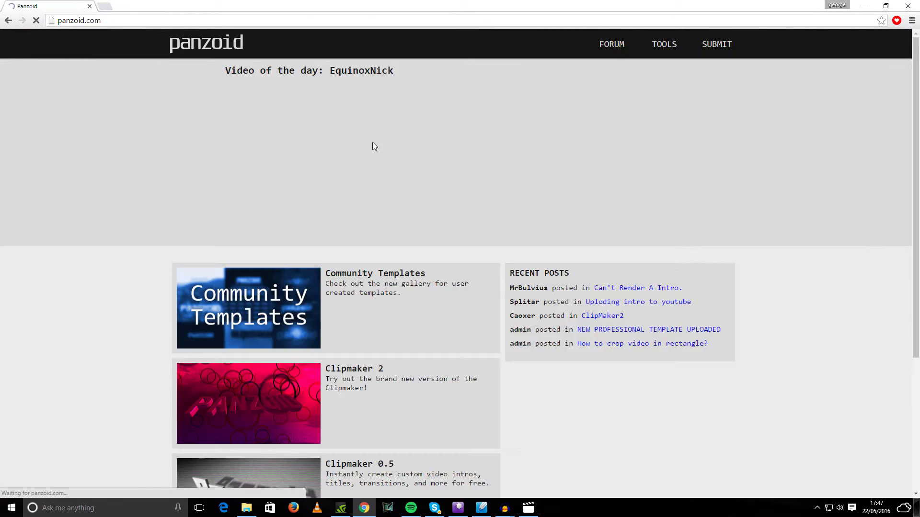
pyautogui.click(288, 337)
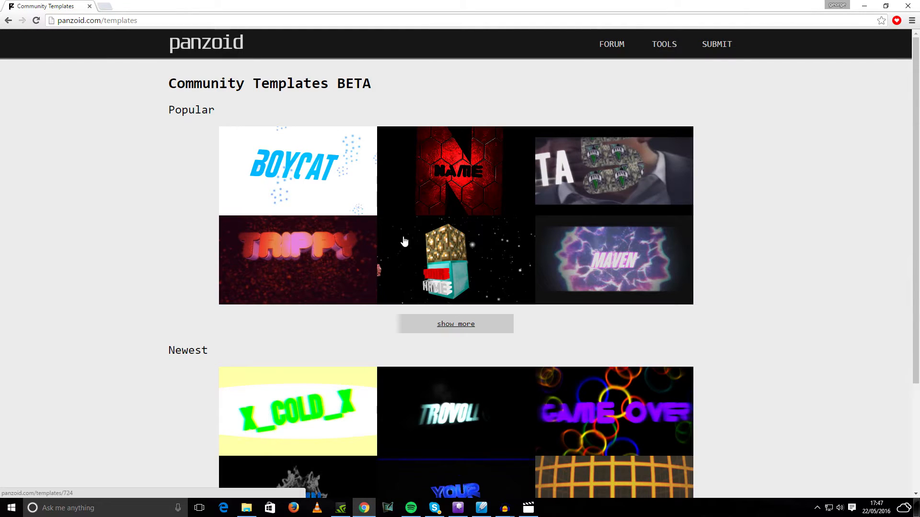
# Expand the popular community templates into the full listing and browse the first page of designs.
pyautogui.click(450, 329)
pyautogui.scroll(-2, 823, 223)
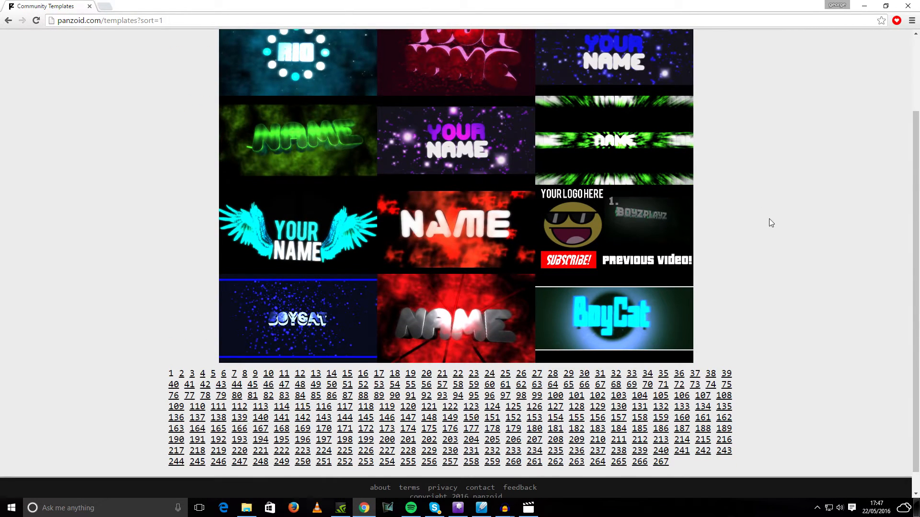
pyautogui.scroll(2, 772, 224)
pyautogui.scroll(-3, 768, 220)
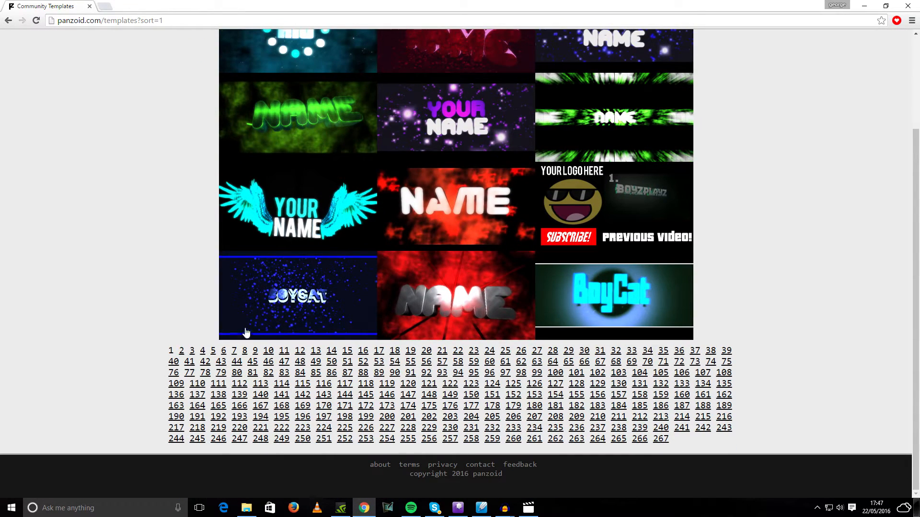
pyautogui.scroll(3, 477, 307)
pyautogui.scroll(-3, 780, 471)
pyautogui.scroll(3, 686, 437)
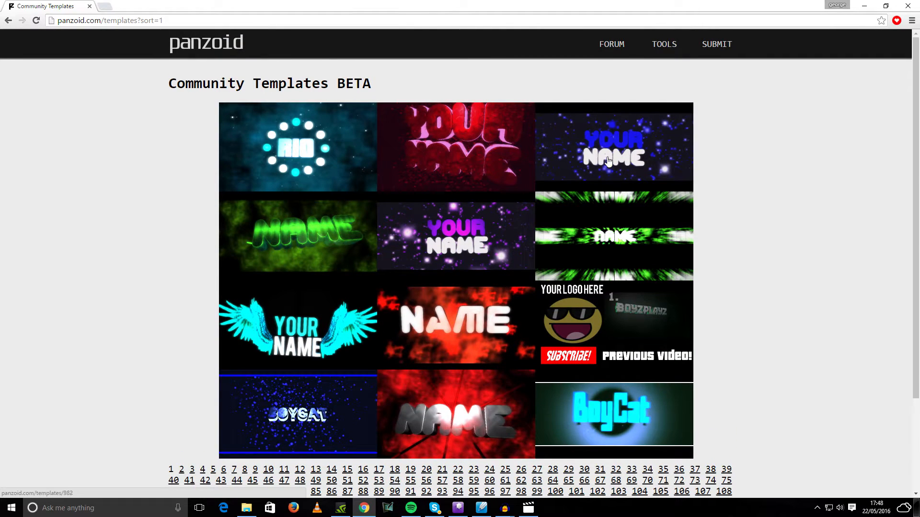
pyautogui.scroll(-3, 800, 254)
pyautogui.scroll(3, 800, 254)
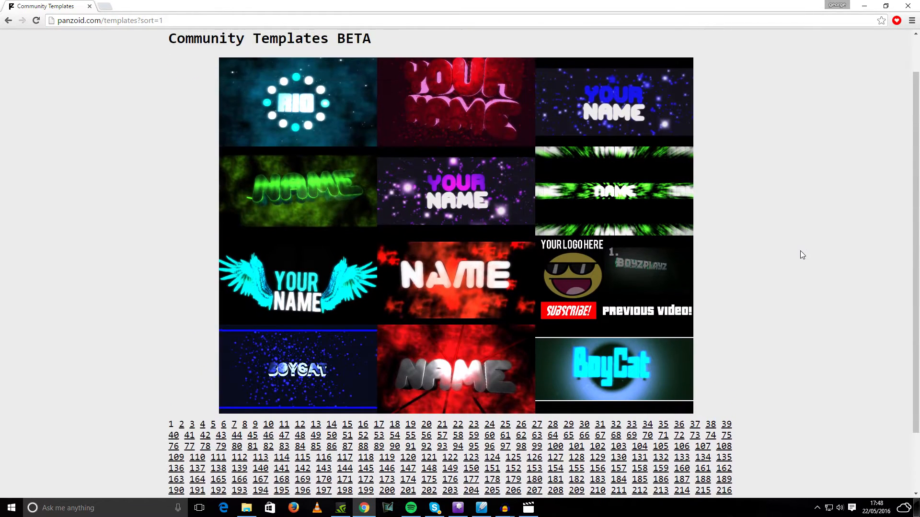
pyautogui.scroll(-3, 818, 282)
pyautogui.scroll(3, 809, 274)
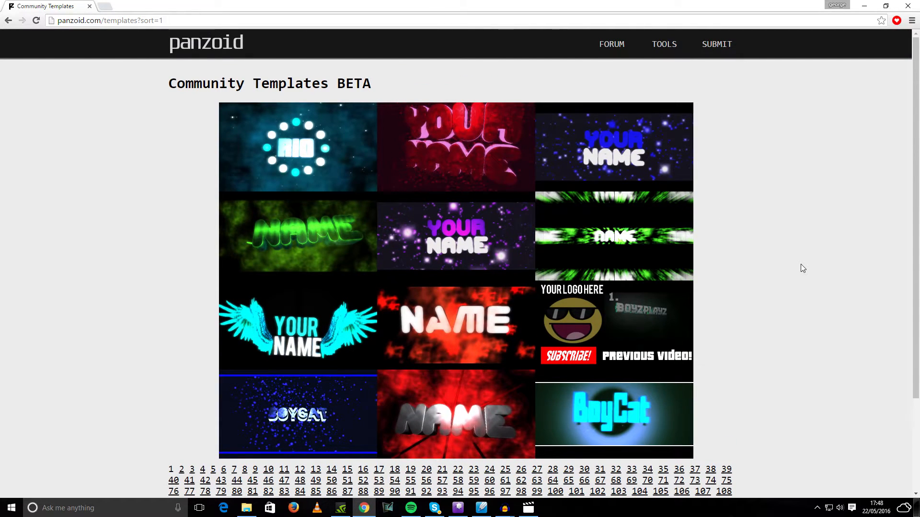
pyautogui.scroll(-3, 793, 216)
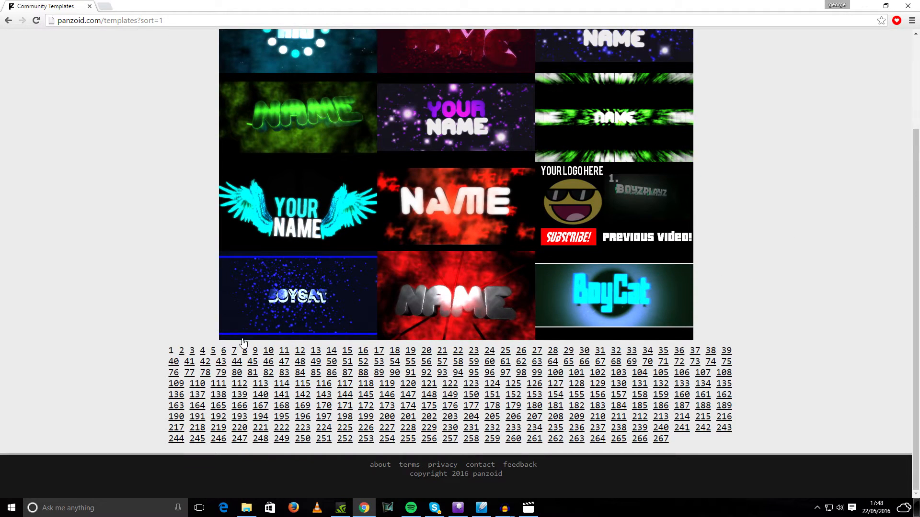
# Go to page 13 of the popular templates and open the Epic Sync Intro template in Clipmaker.
pyautogui.click(317, 353)
pyautogui.scroll(-3, 512, 363)
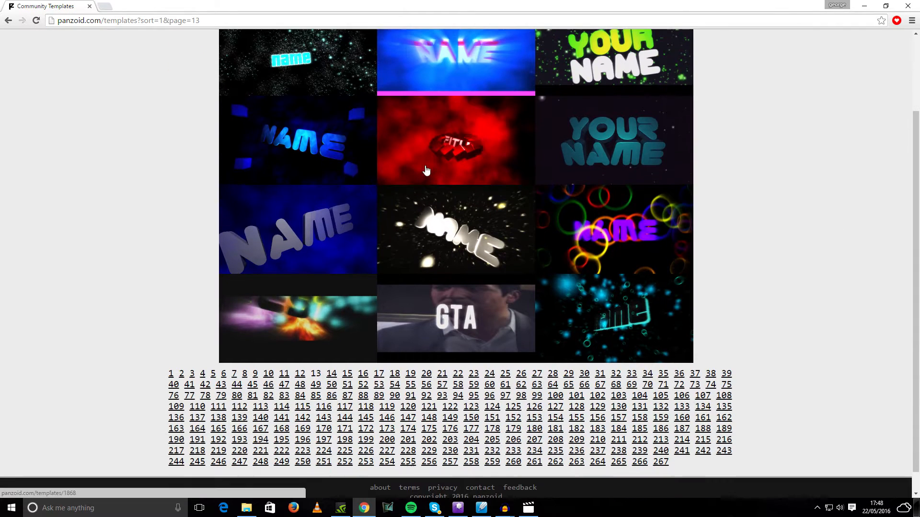
pyautogui.click(337, 132)
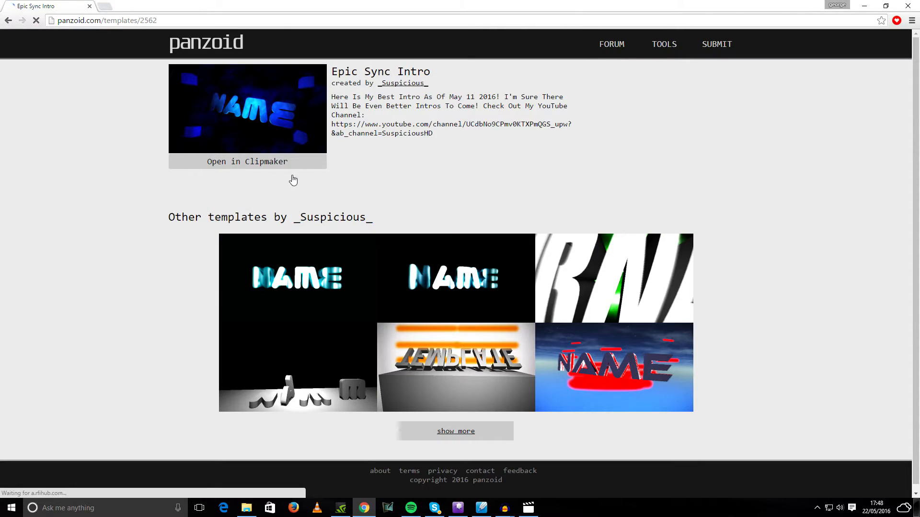
pyautogui.click(283, 164)
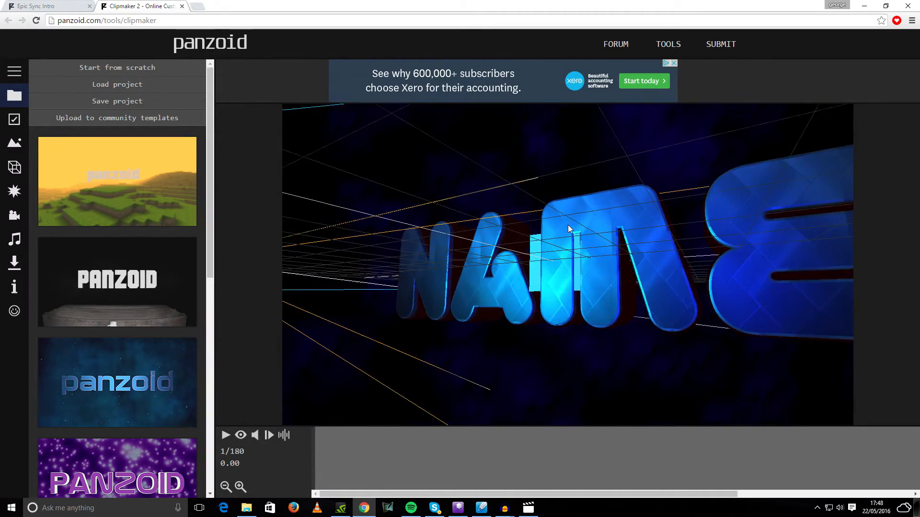
# Turn on the camera preview and play a short part of the intro template, then pause it.
pyautogui.moveTo(568, 225); pyautogui.dragTo(550, 269)
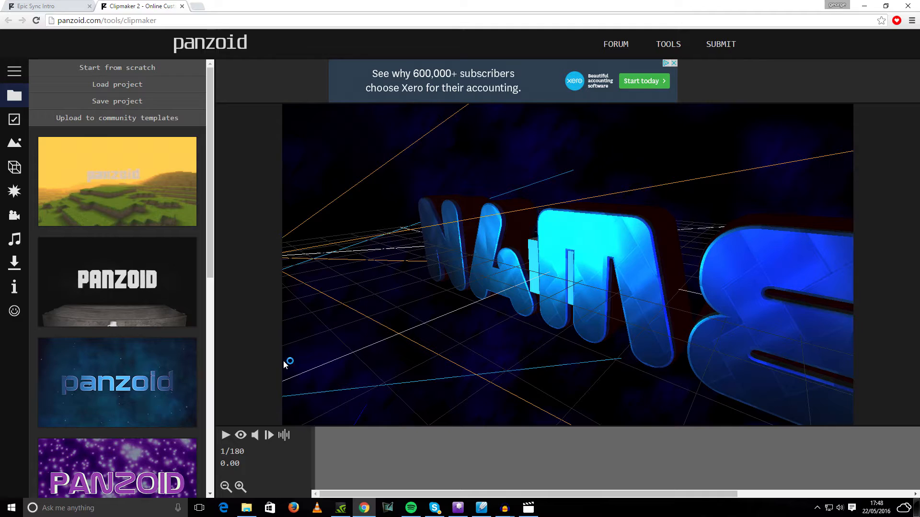
pyautogui.click(242, 437)
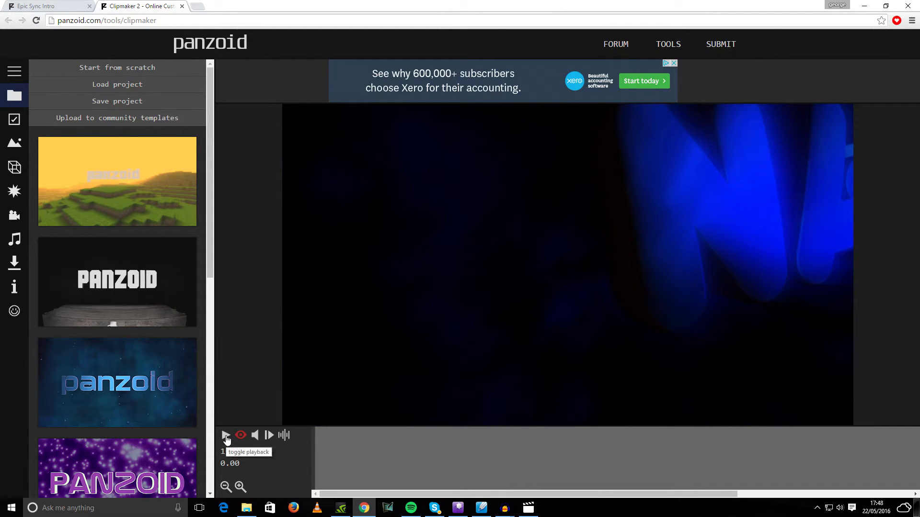
pyautogui.click(225, 436)
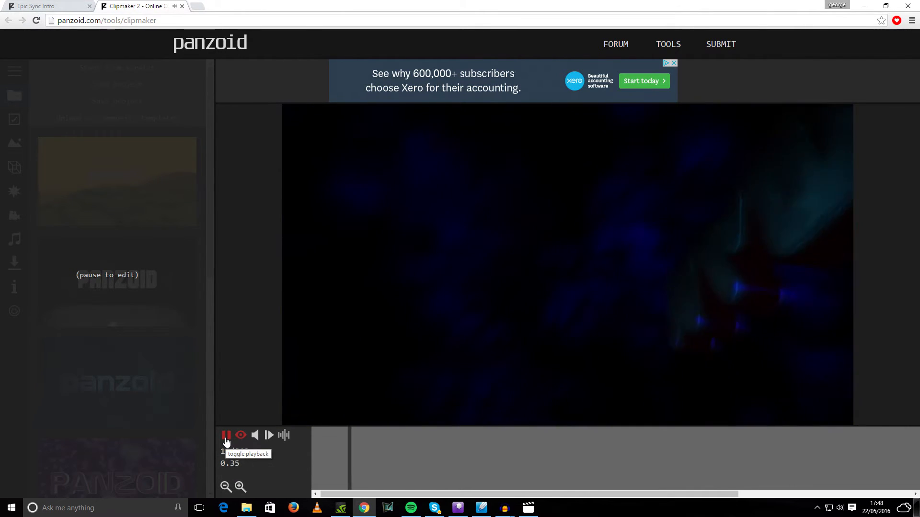
pyautogui.click(227, 436)
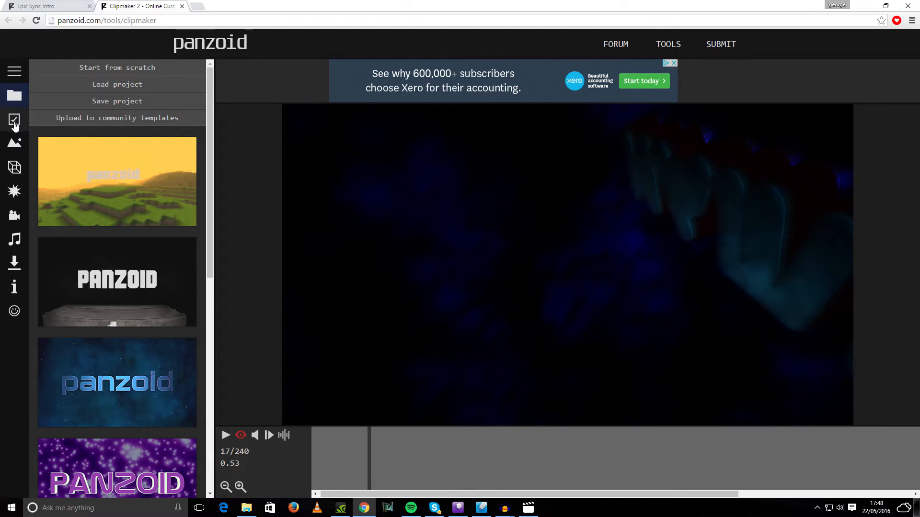
# Review the video resolution, frame rate and length options in the project's basic settings.
pyautogui.click(14, 123)
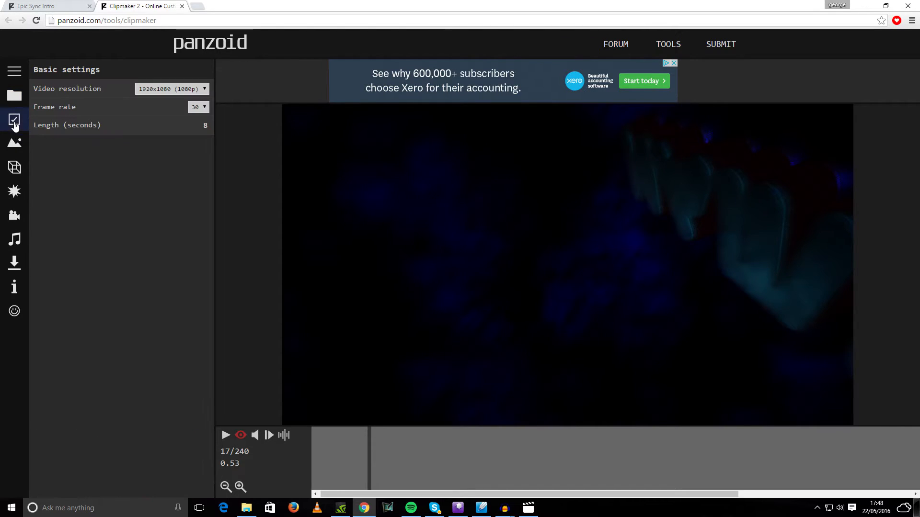
pyautogui.click(201, 90)
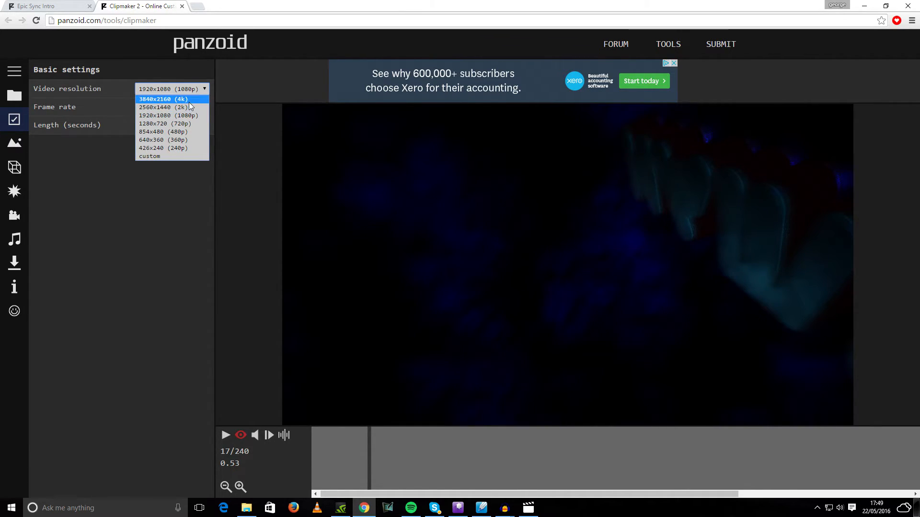
pyautogui.click(160, 215)
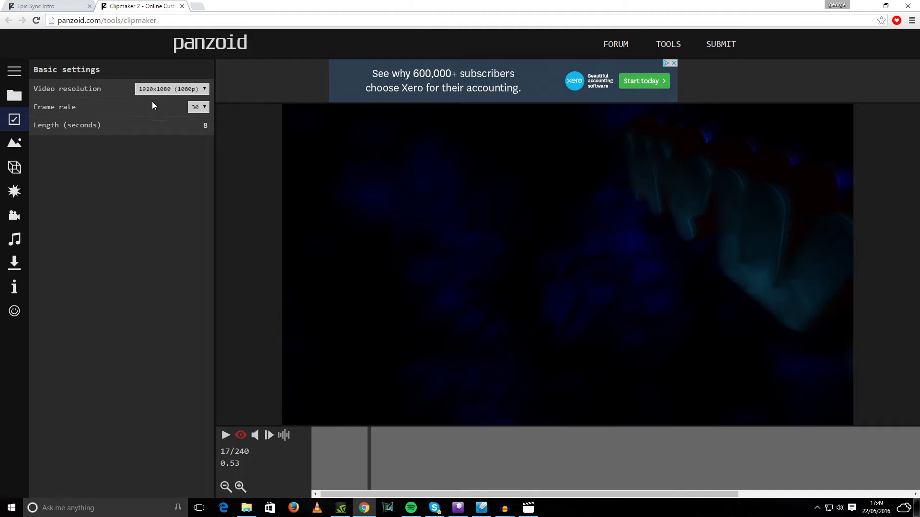
pyautogui.click(199, 107)
pyautogui.click(200, 125)
pyautogui.click(199, 108)
pyautogui.click(199, 126)
# Examine the scene's Sky and Land options, playing the intro briefly to see its background.
pyautogui.click(18, 144)
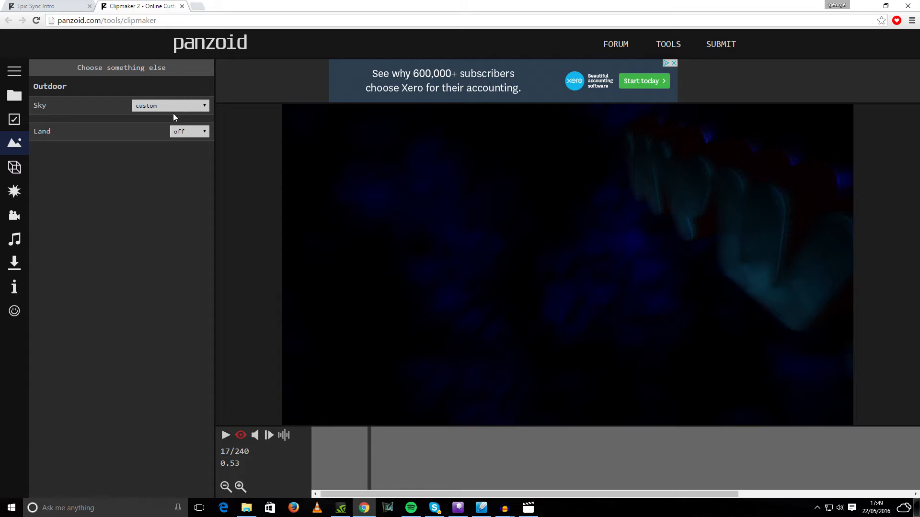
pyautogui.click(225, 429)
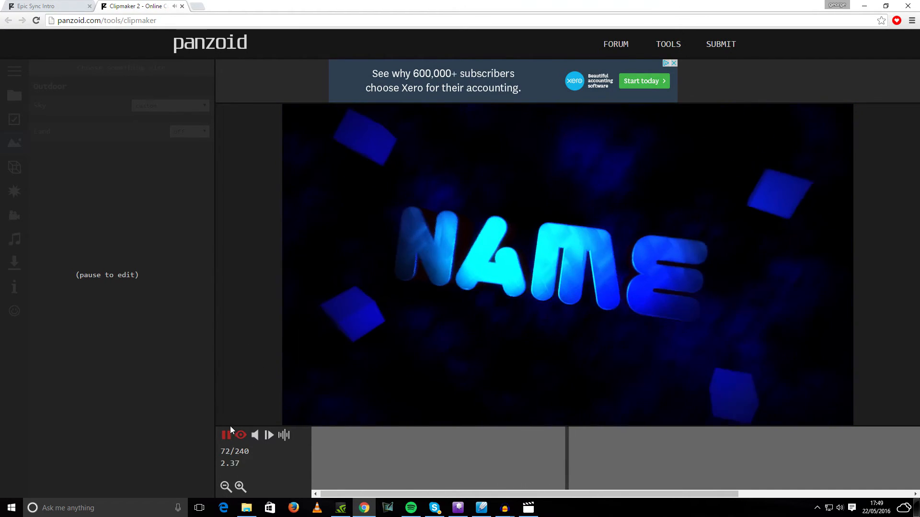
pyautogui.click(226, 433)
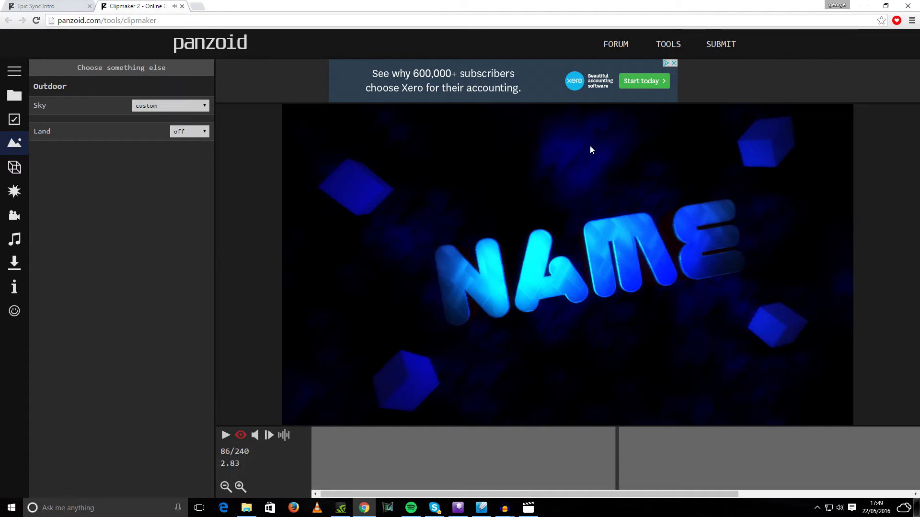
pyautogui.click(191, 102)
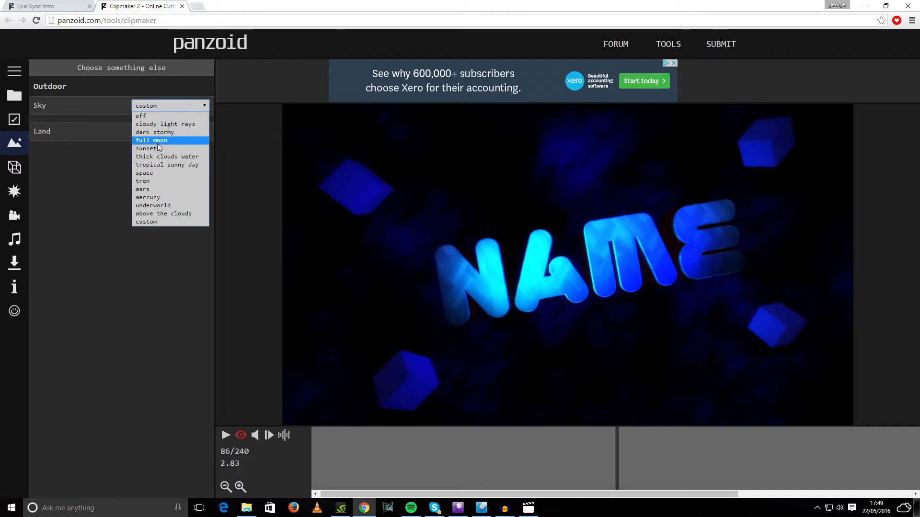
pyautogui.click(50, 205)
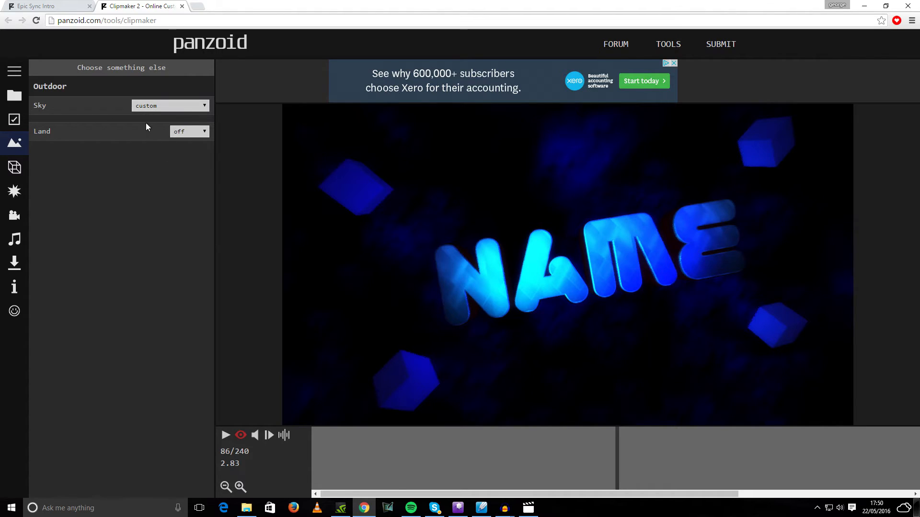
pyautogui.click(191, 135)
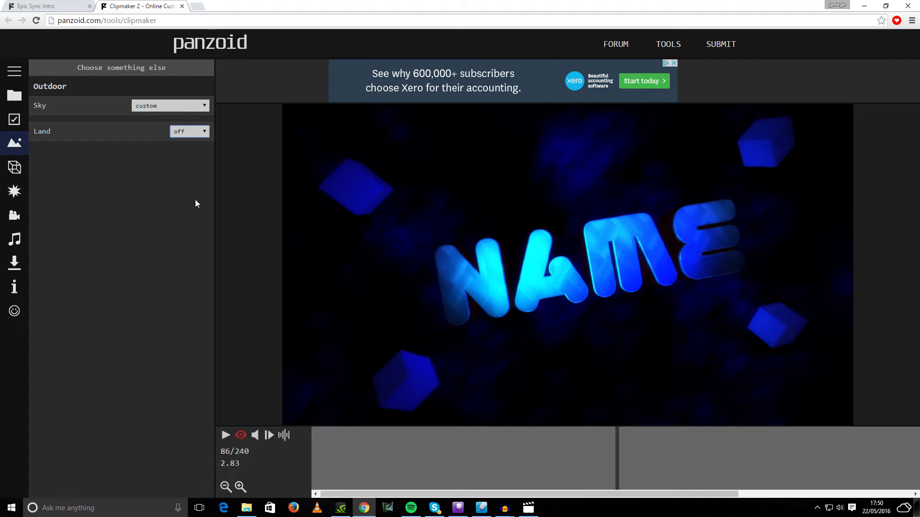
# Replace the wording of both Name 3D text objects with WattsCentral.
pyautogui.click(14, 166)
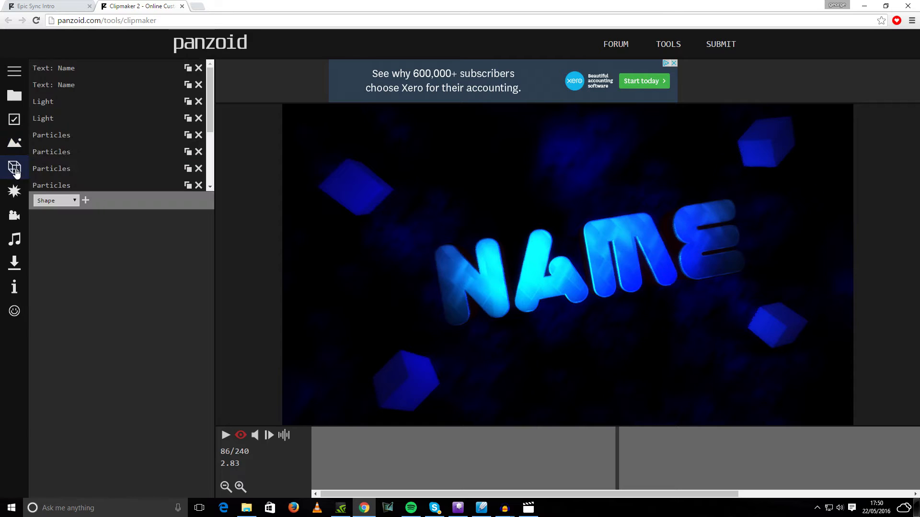
pyautogui.click(65, 69)
pyautogui.doubleClick(107, 244)
pyautogui.write('WattsCentral')
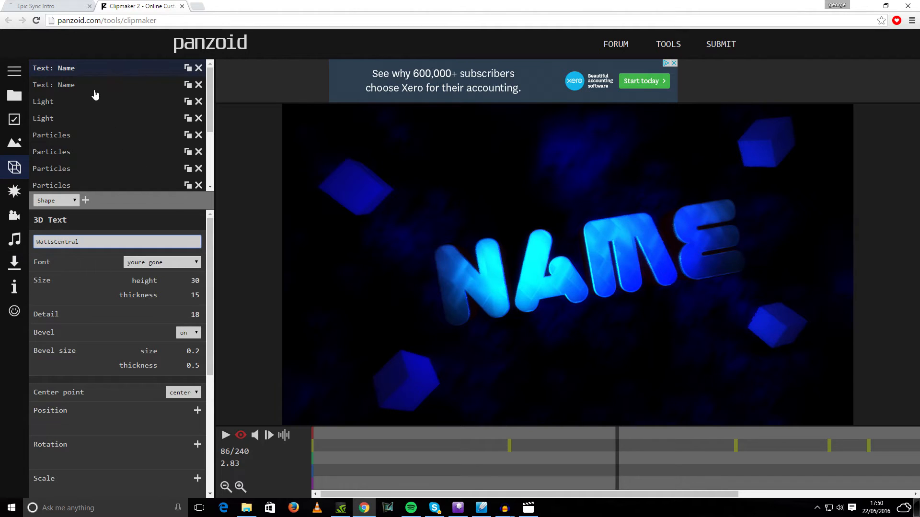
pyautogui.click(91, 86)
pyautogui.doubleClick(82, 245)
pyautogui.write('Watt')
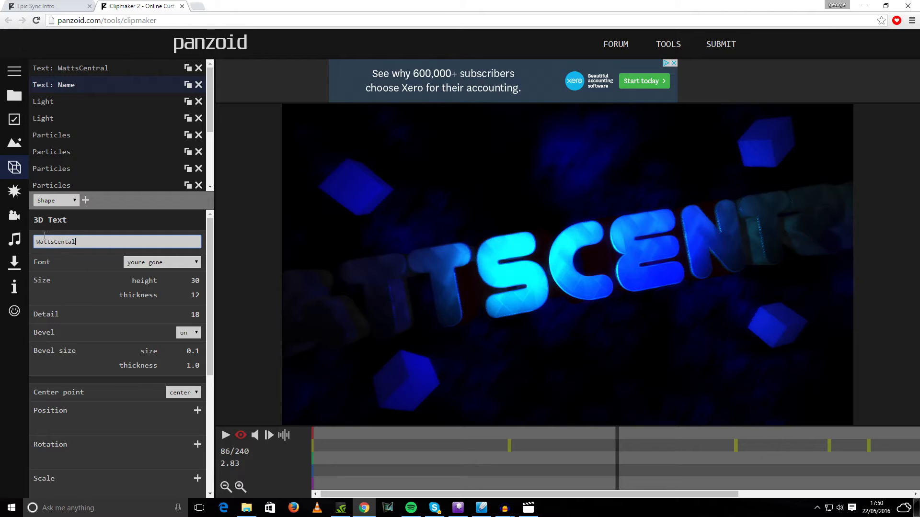
pyautogui.write('sCentral')
pyautogui.click(234, 166)
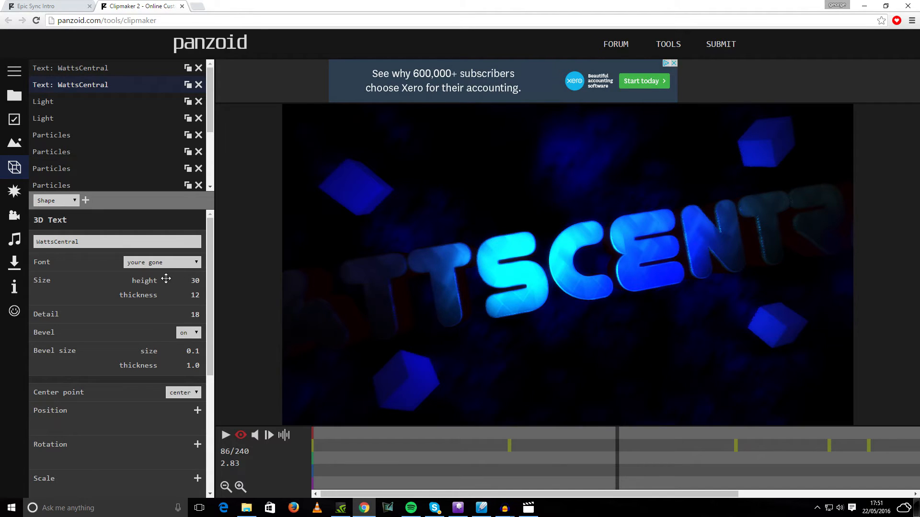
# Set the height of both WattsCentral text objects to 20 and play part of the intro to check the fit.
pyautogui.click(196, 280)
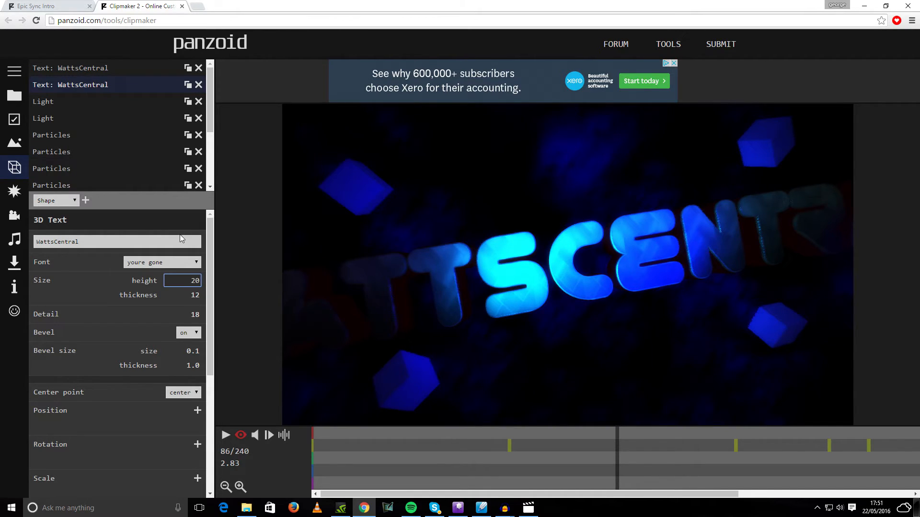
pyautogui.click(144, 69)
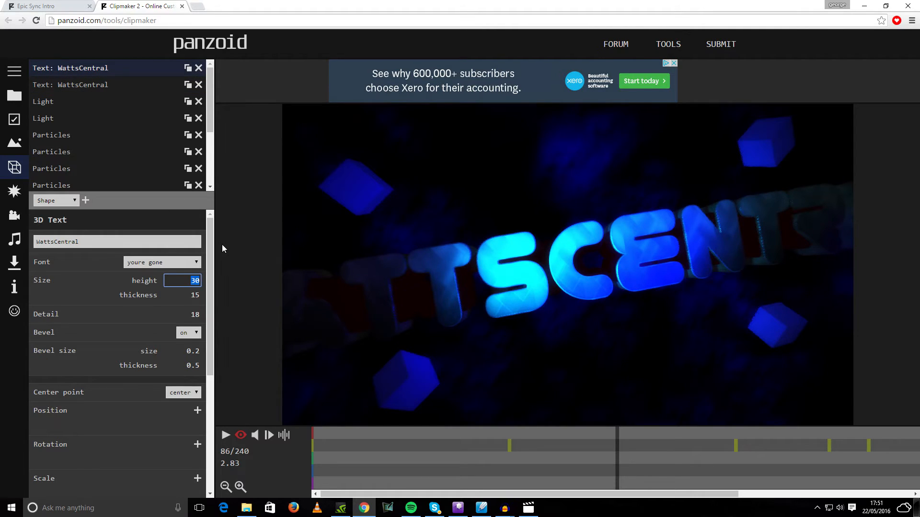
pyautogui.write('20')
pyautogui.press('Return')
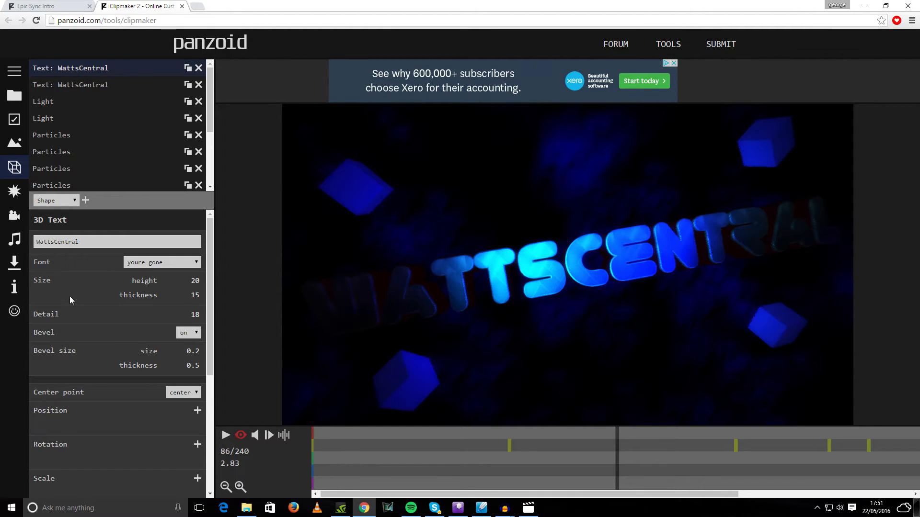
pyautogui.click(225, 436)
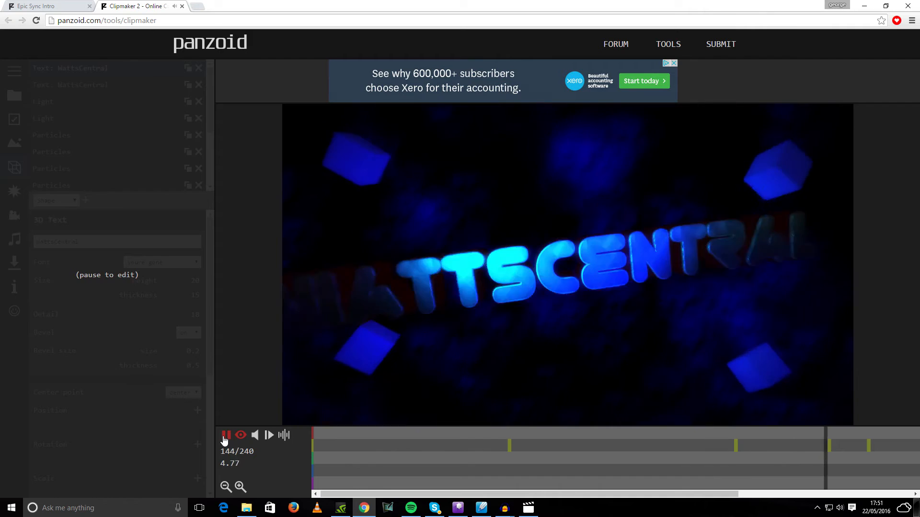
pyautogui.click(225, 436)
# Set the height of both WattsCentral text objects to 17.
pyautogui.click(186, 277)
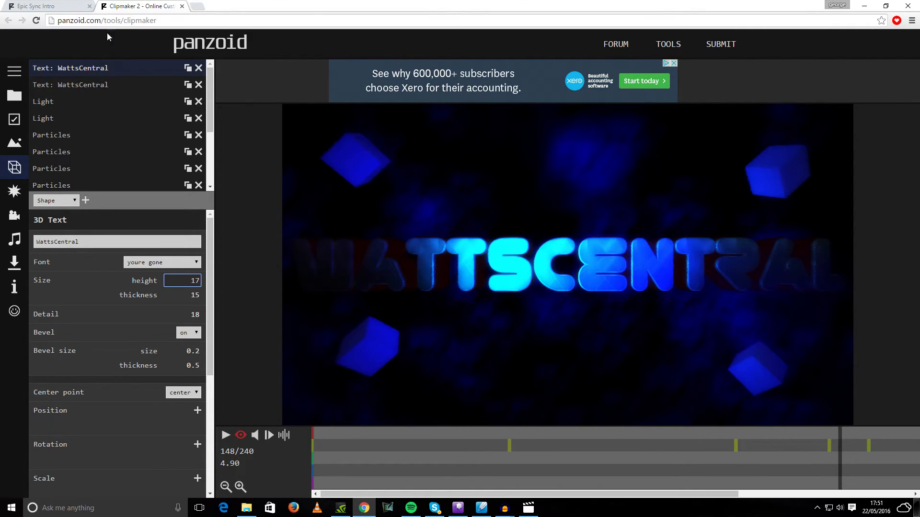
pyautogui.click(80, 84)
pyautogui.click(196, 281)
pyautogui.write('17')
pyautogui.click(246, 281)
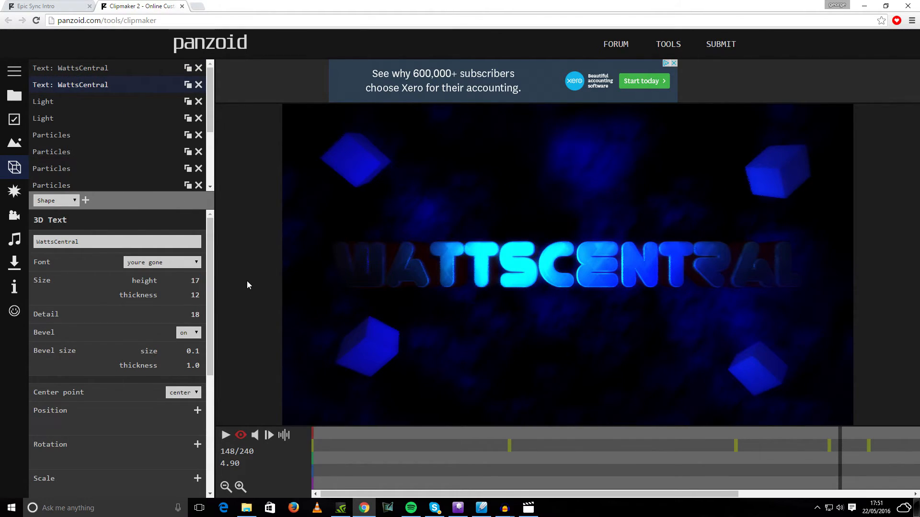
# Change the font of both WattsCentral text objects to bebas and play part of the intro to check it.
pyautogui.click(172, 260)
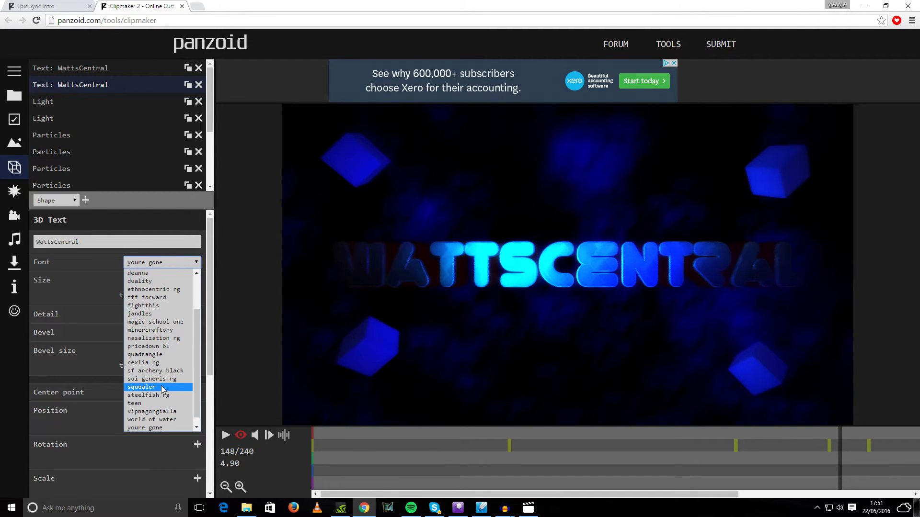
pyautogui.scroll(3, 158, 335)
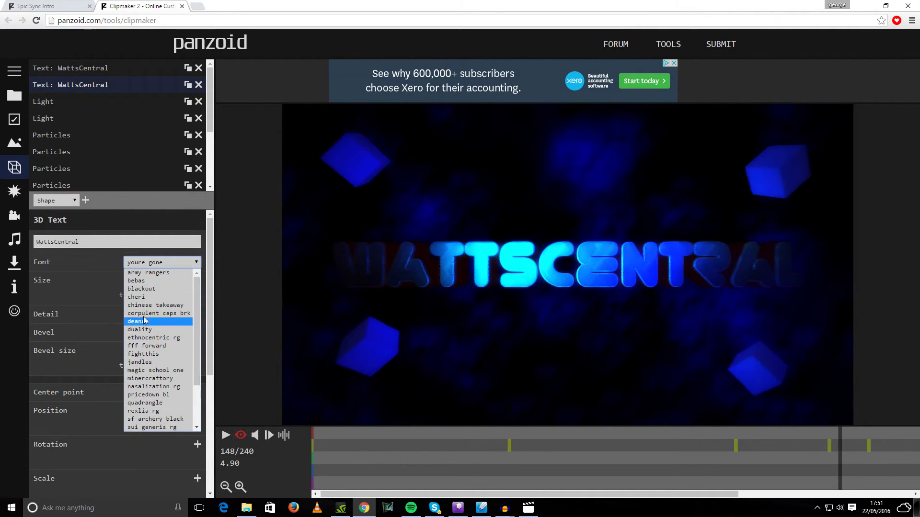
pyautogui.click(141, 281)
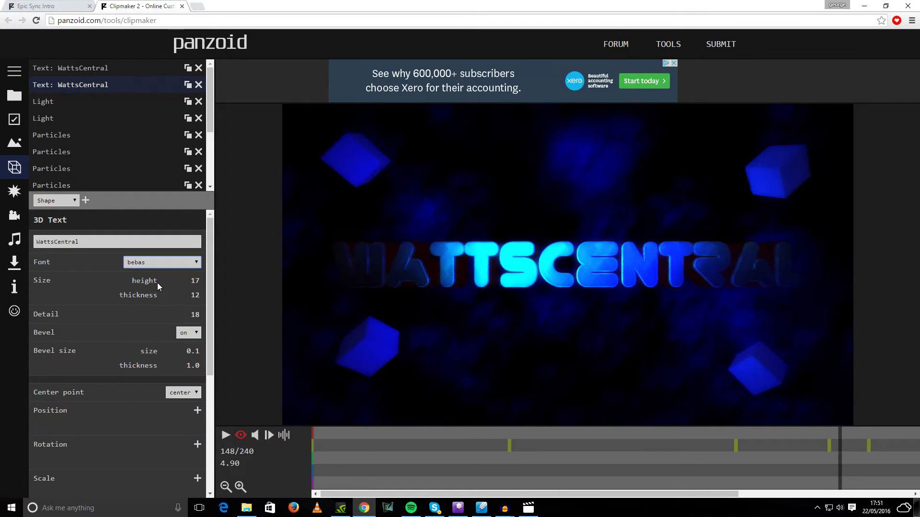
pyautogui.click(82, 70)
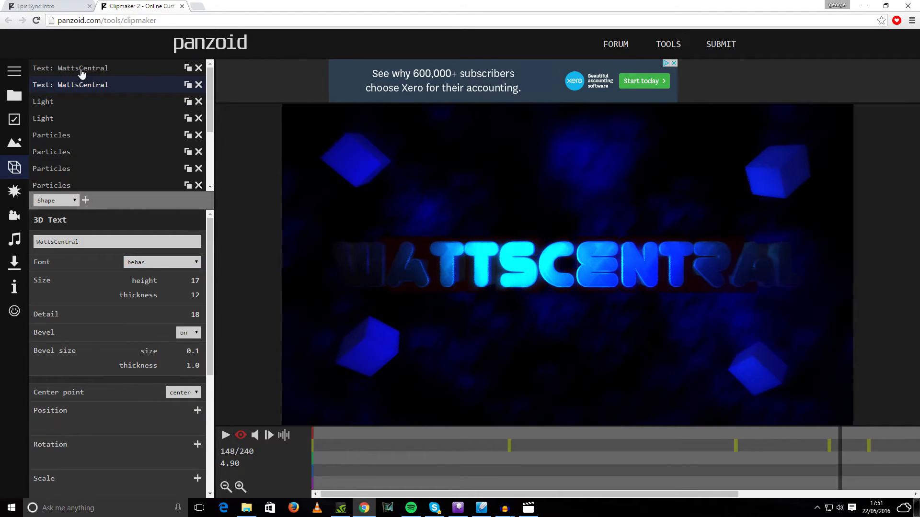
pyautogui.click(165, 263)
pyautogui.scroll(3, 151, 287)
pyautogui.click(144, 282)
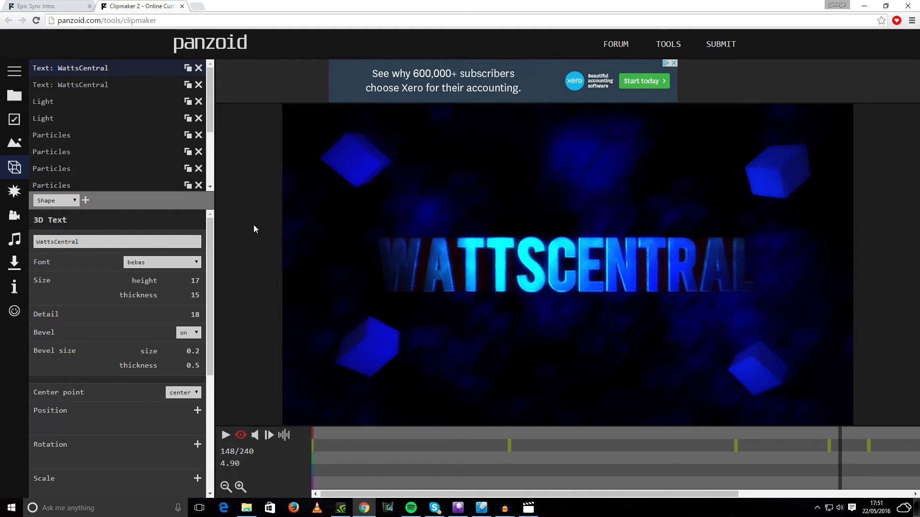
pyautogui.click(224, 436)
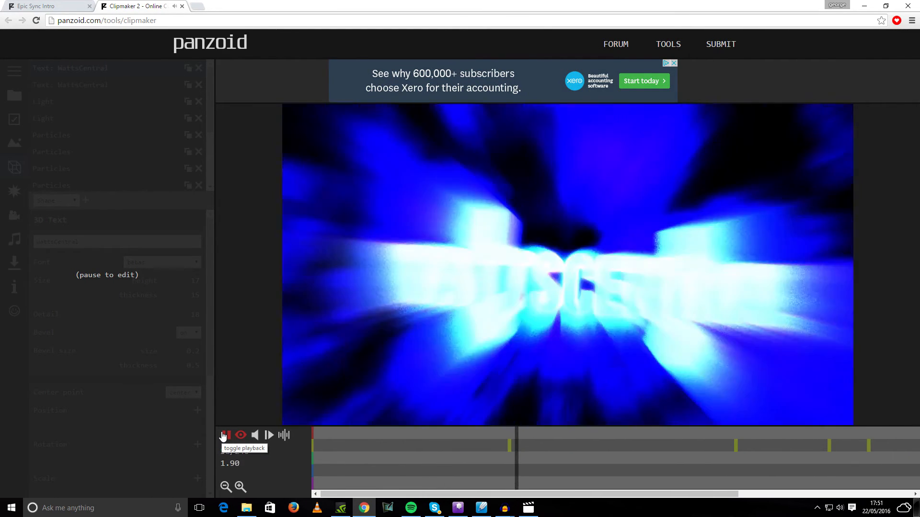
pyautogui.click(224, 436)
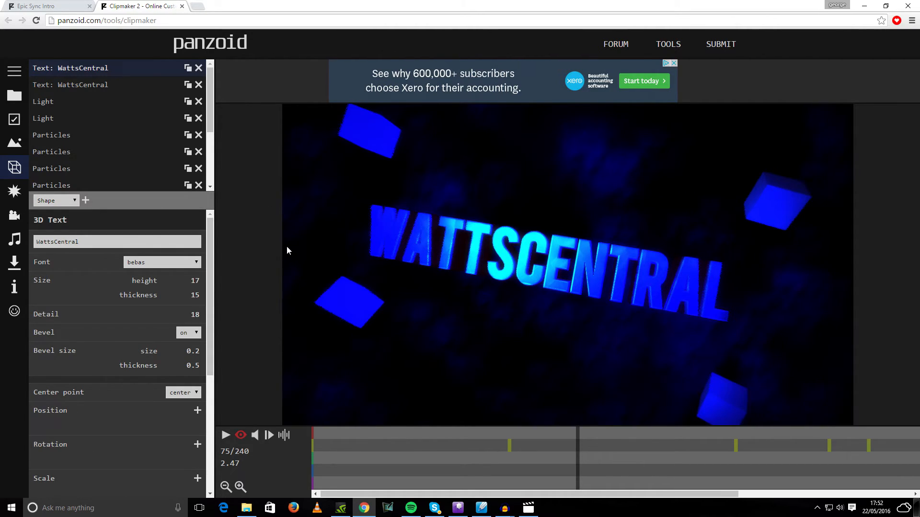
# Try a color keyframe on the first WattsCentral text, look at its color choices, and remove the keyframe.
pyautogui.scroll(-4, 213, 268)
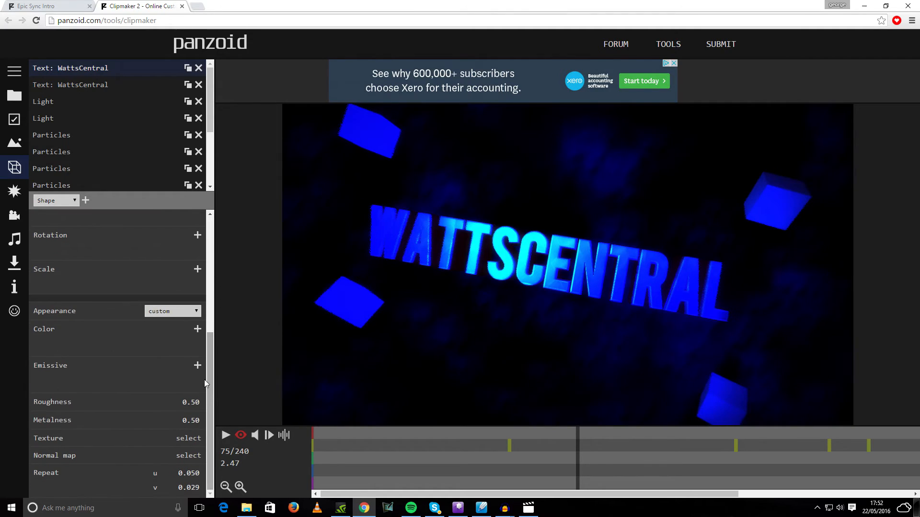
pyautogui.click(196, 330)
pyautogui.click(188, 346)
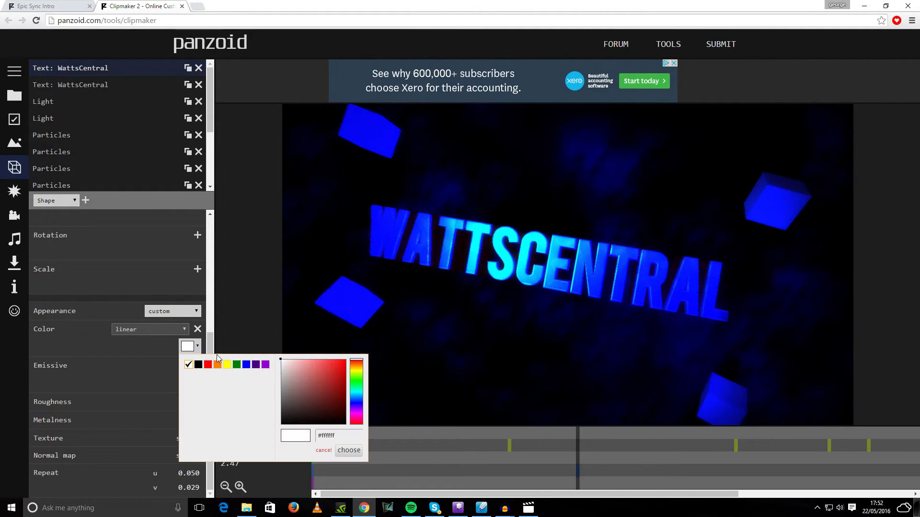
pyautogui.click(256, 304)
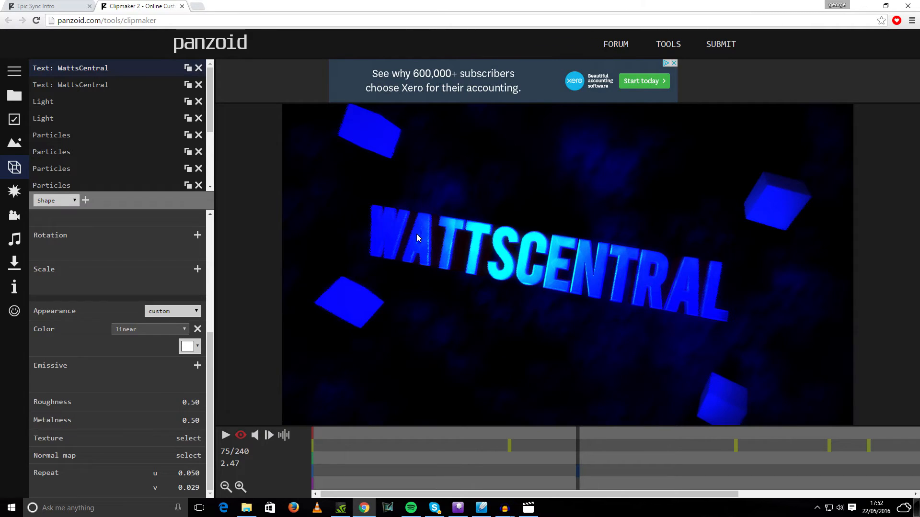
pyautogui.click(197, 330)
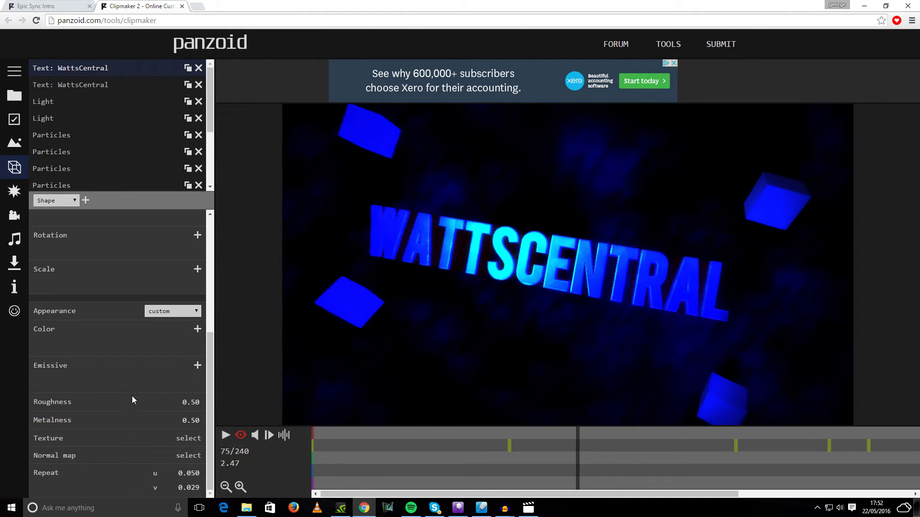
# Try an image appearance with the 297591-mosaic-abstract picture on the first text, preview it, and restore the custom appearance.
pyautogui.click(191, 313)
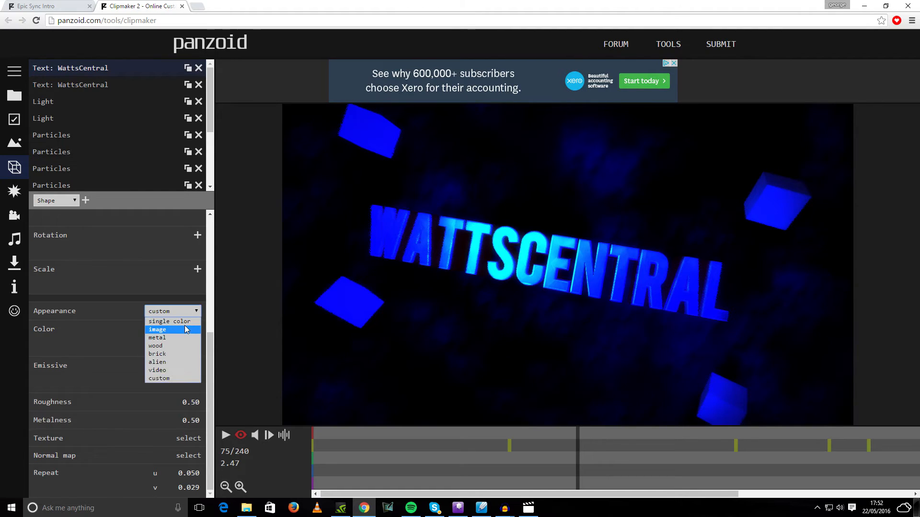
pyautogui.click(163, 330)
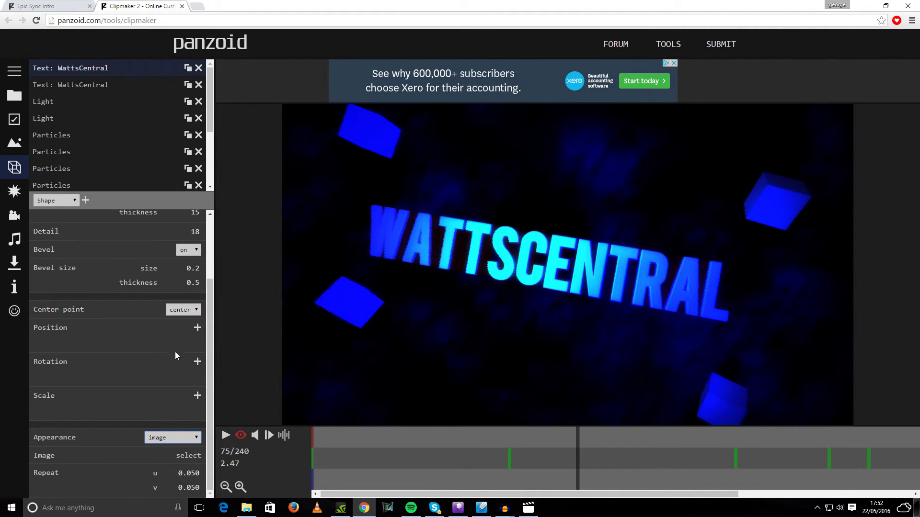
pyautogui.click(182, 457)
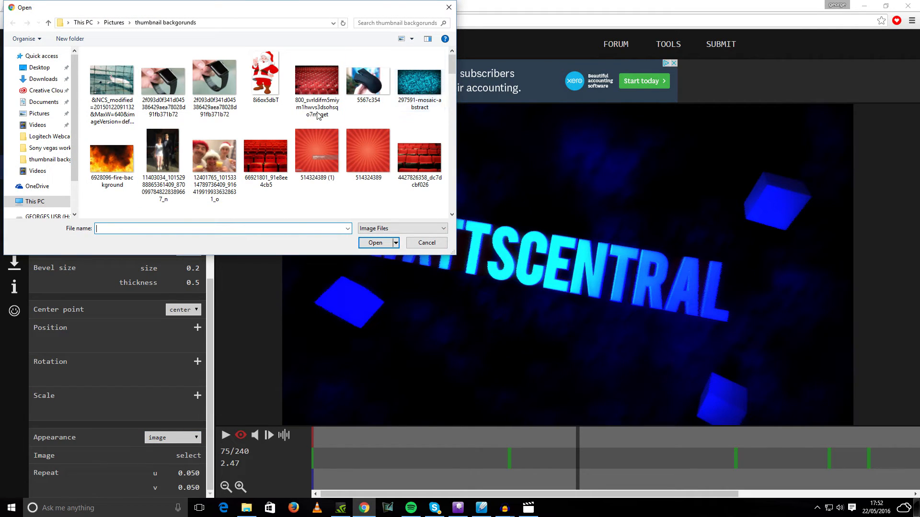
pyautogui.doubleClick(415, 90)
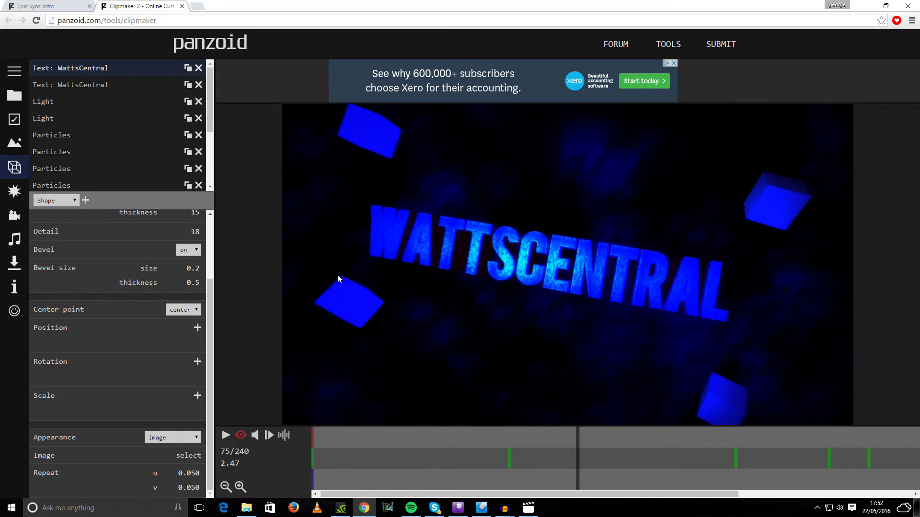
pyautogui.click(224, 434)
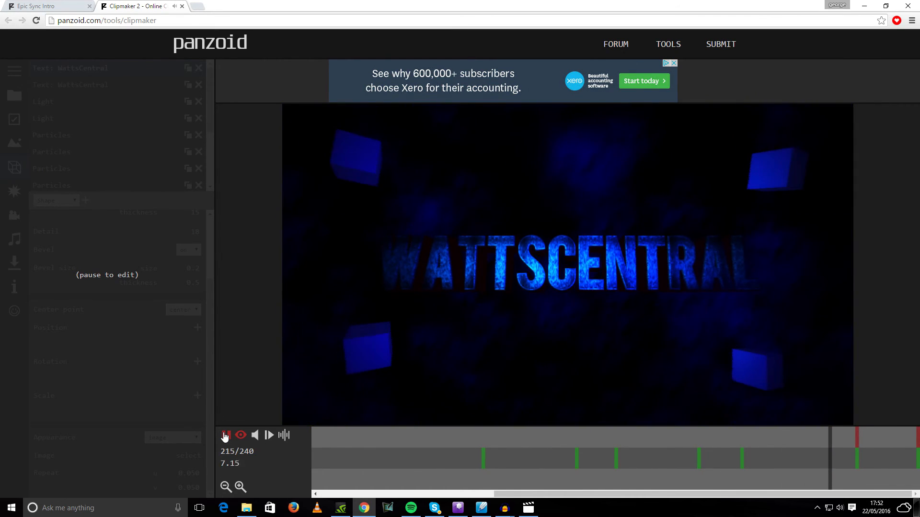
pyautogui.click(224, 434)
pyautogui.click(193, 438)
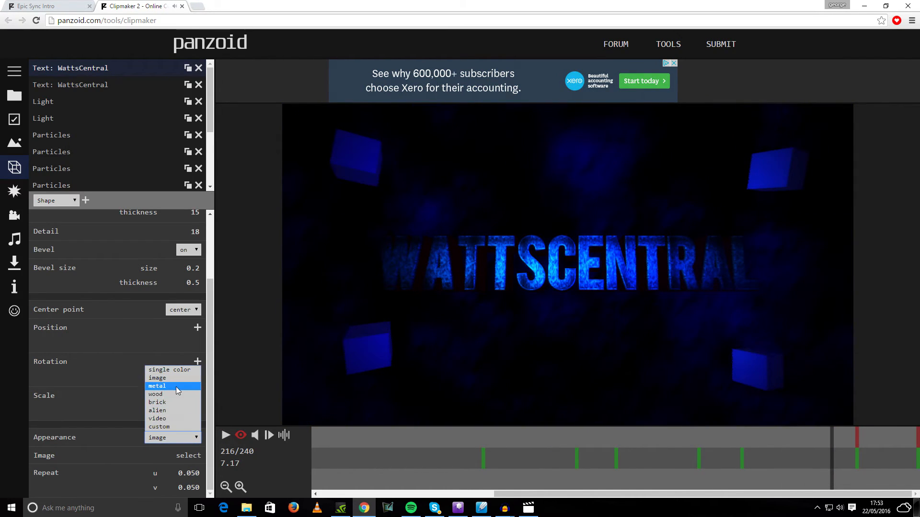
pyautogui.click(171, 427)
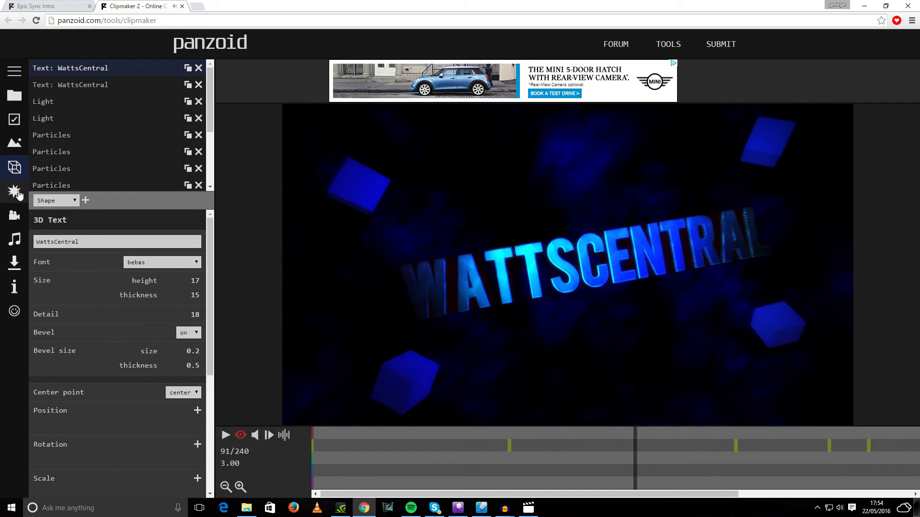
# Review the settings of the project's Radial Blur, Bloom and Fisheye effects.
pyautogui.click(16, 192)
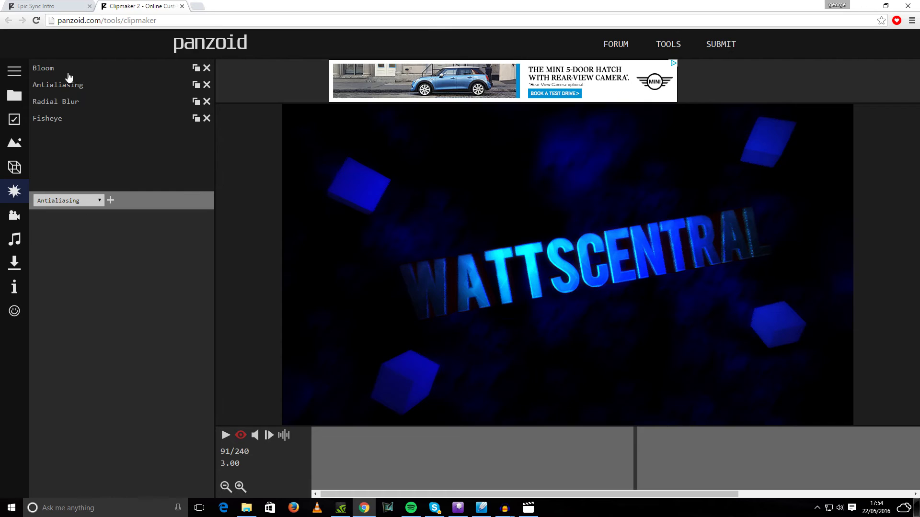
pyautogui.click(64, 106)
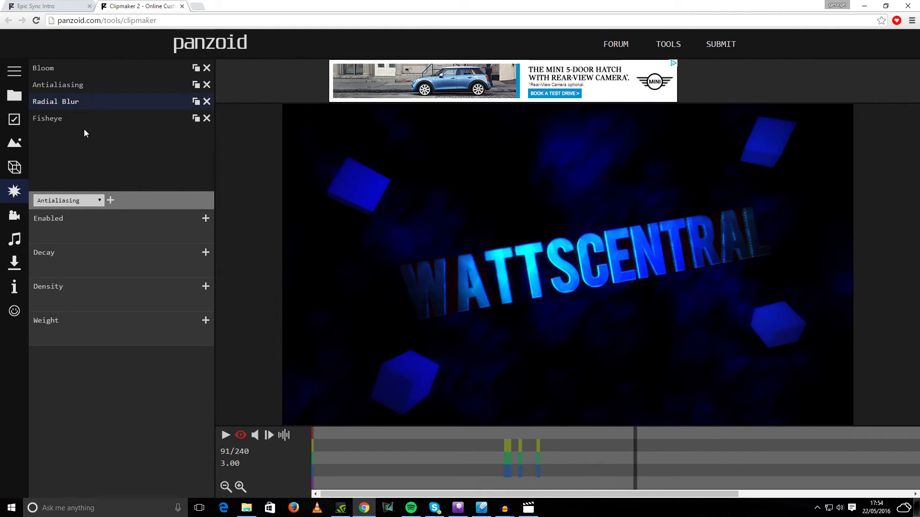
pyautogui.click(66, 71)
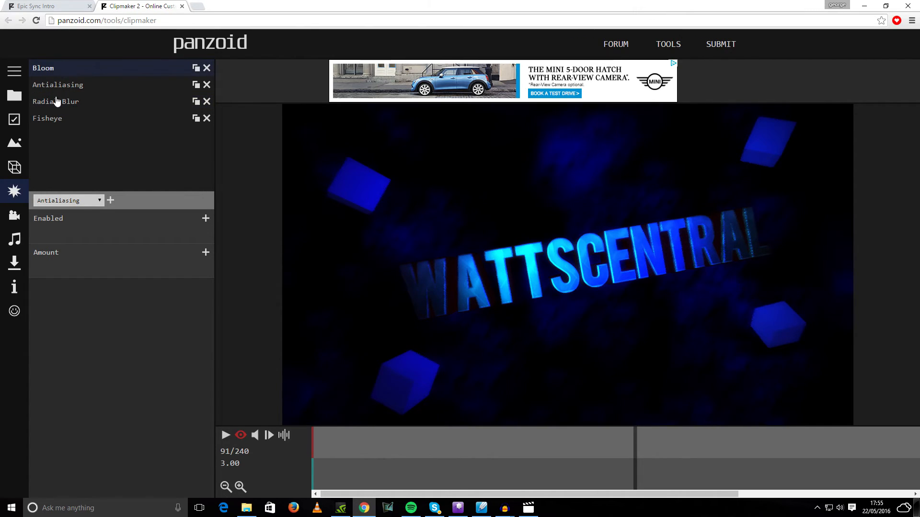
pyautogui.click(55, 117)
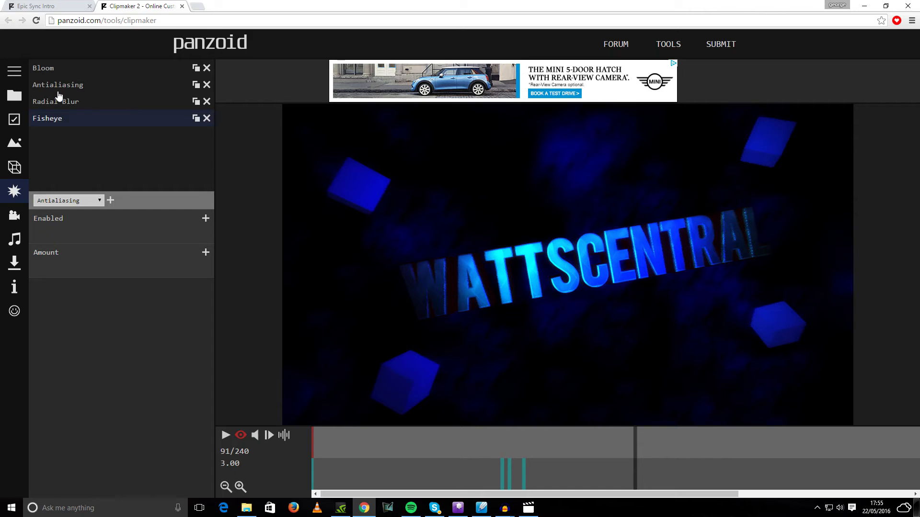
# Add a linear rotation keyframe to the camera sequence at frame 91 and play a short part of the intro.
pyautogui.click(14, 215)
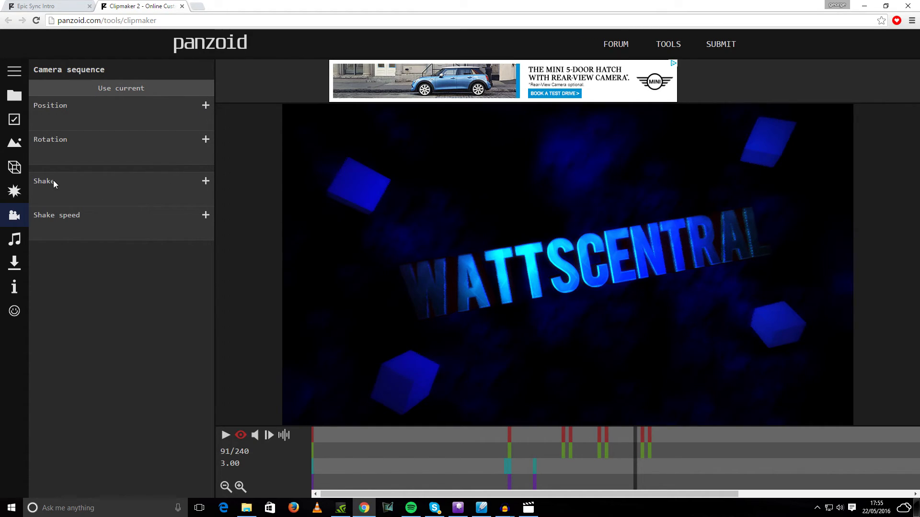
pyautogui.click(205, 140)
pyautogui.click(160, 156)
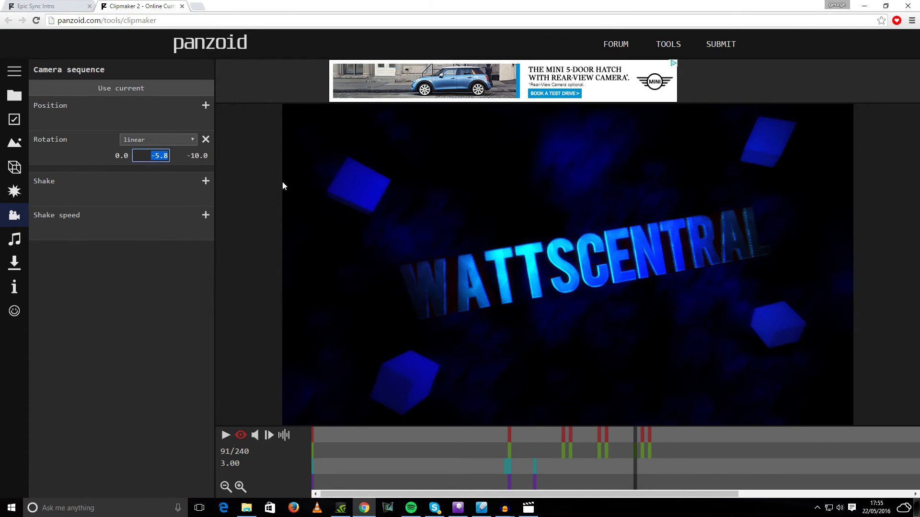
pyautogui.click(225, 437)
pyautogui.click(225, 439)
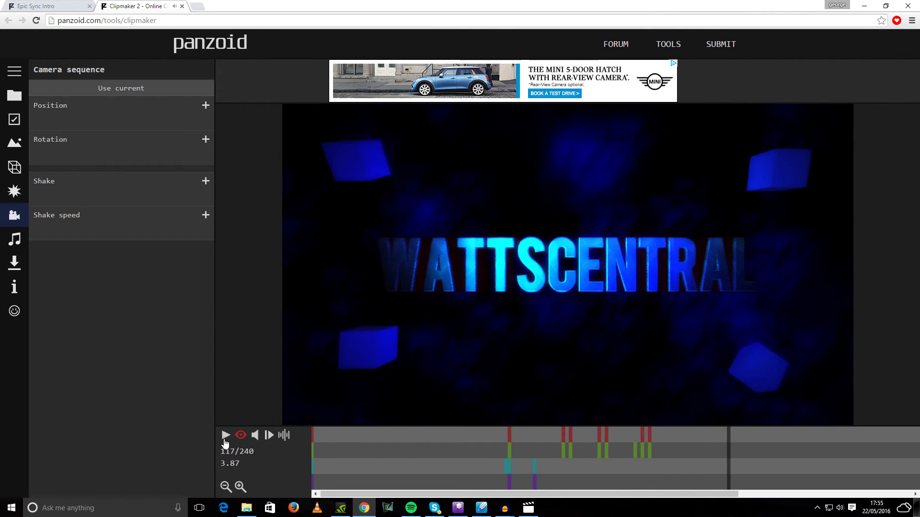
# Add a linear rotation keyframe to the camera sequence at frame 117.
pyautogui.click(205, 139)
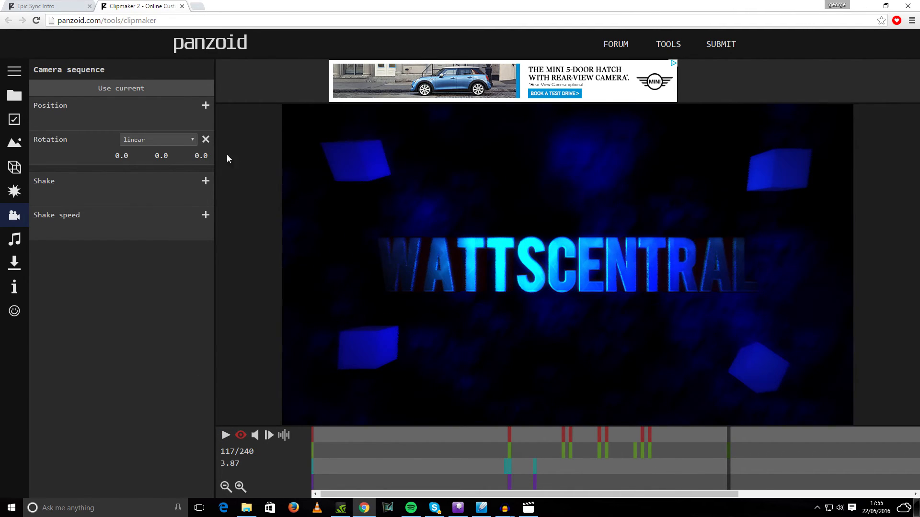
# Browse the computer's Music folder for an audio track file and close the file selection without choosing one.
pyautogui.click(15, 239)
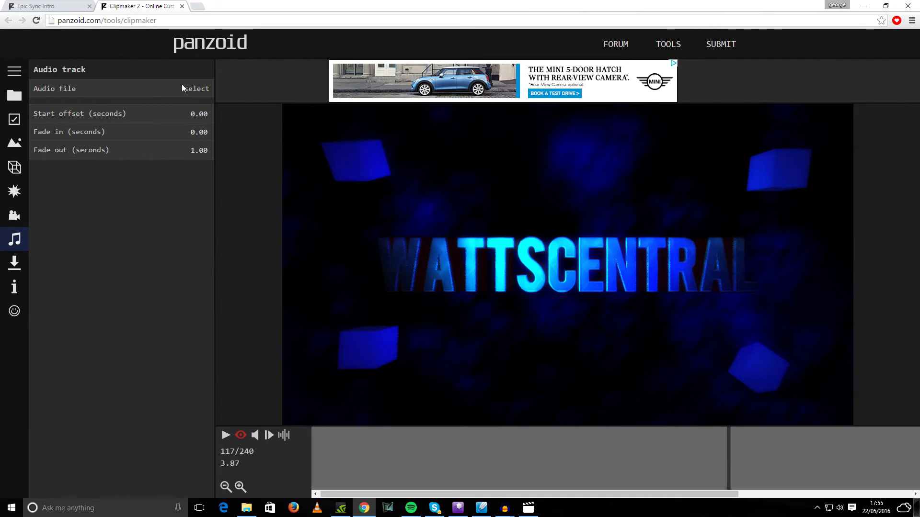
pyautogui.click(201, 89)
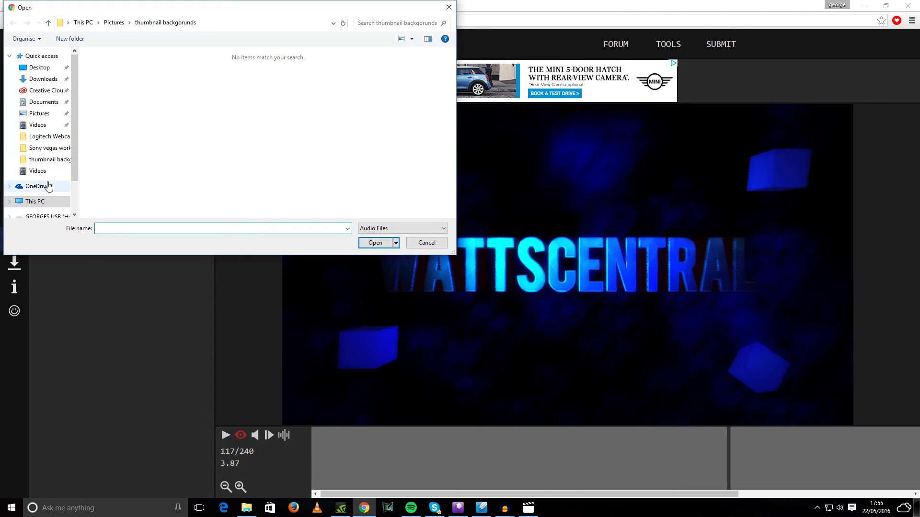
pyautogui.click(50, 201)
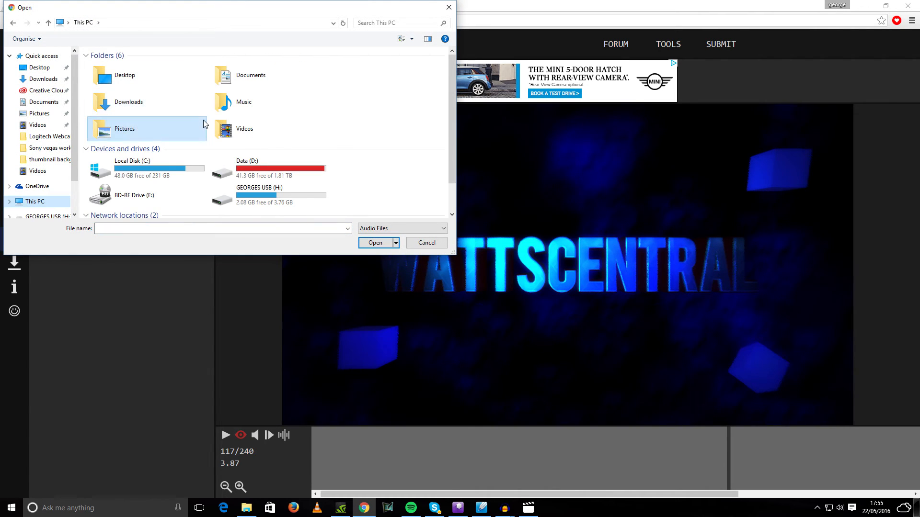
pyautogui.doubleClick(243, 102)
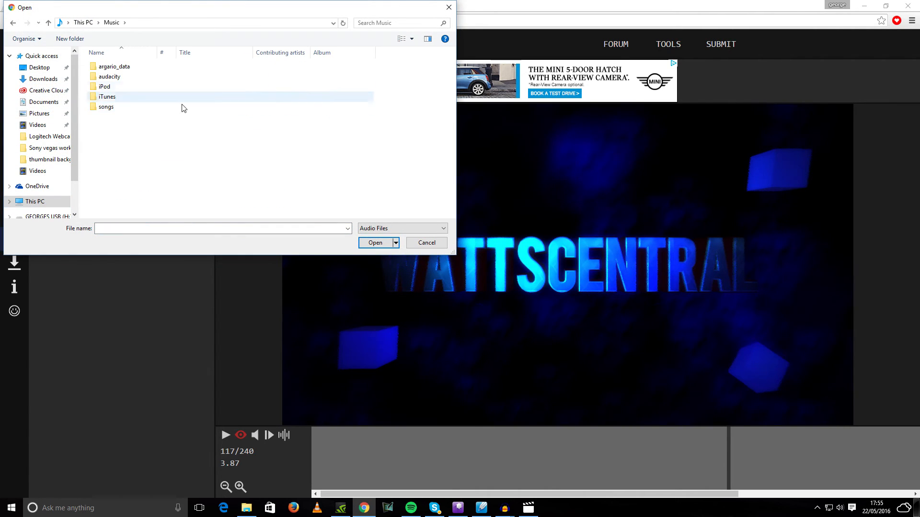
pyautogui.click(449, 7)
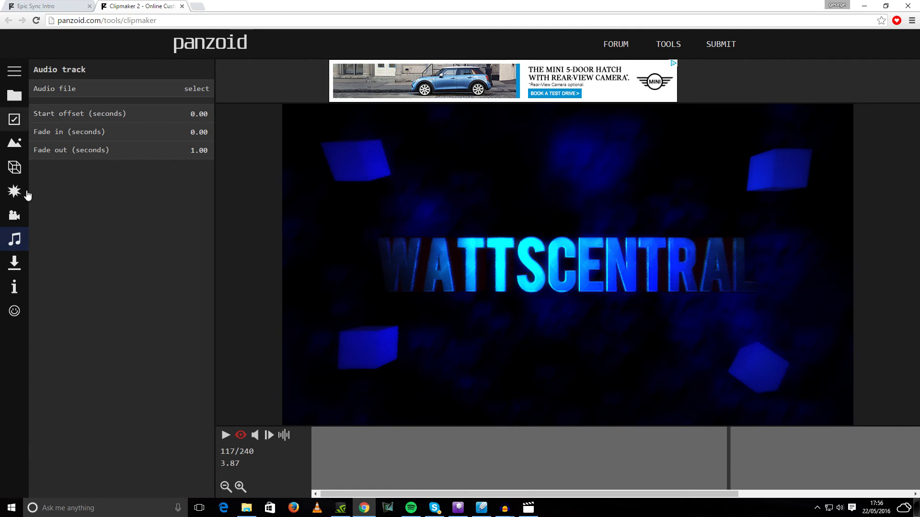
# Render the video in best quality mode with a 75mb frame buffer and 2 encoding threads.
pyautogui.click(14, 271)
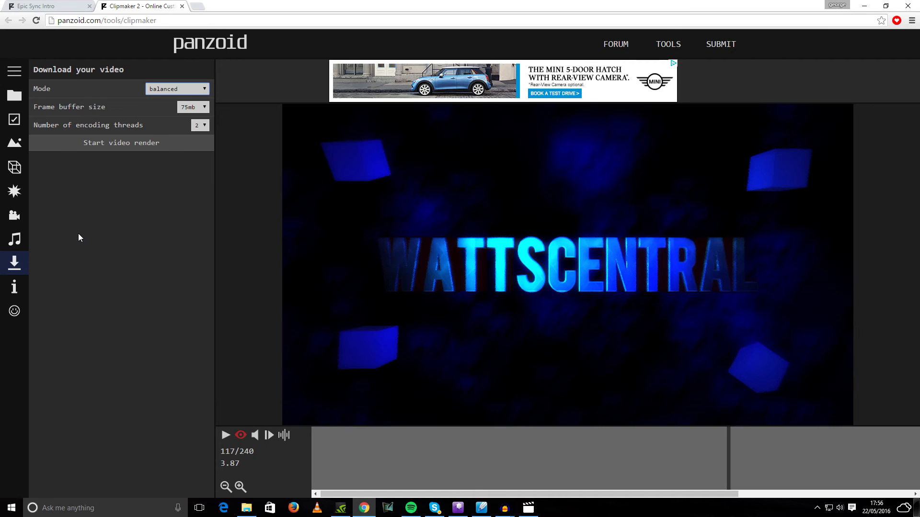
pyautogui.click(169, 90)
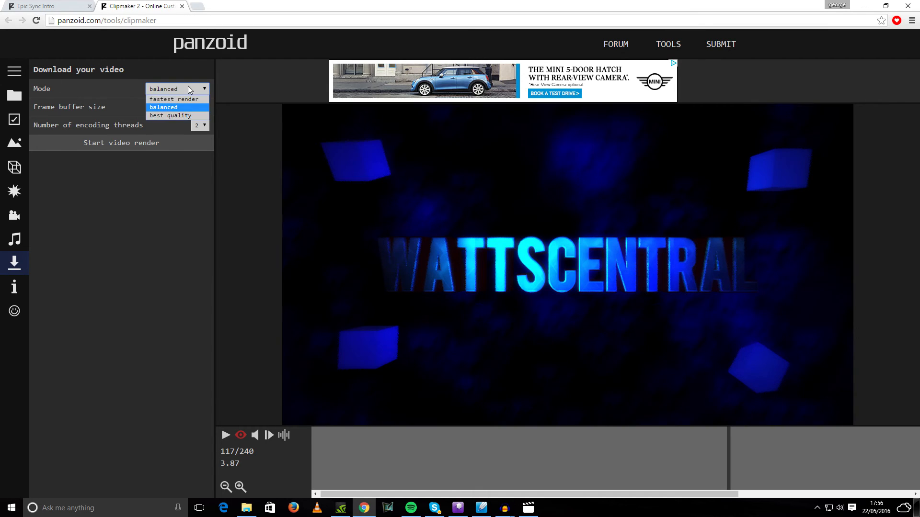
pyautogui.click(191, 116)
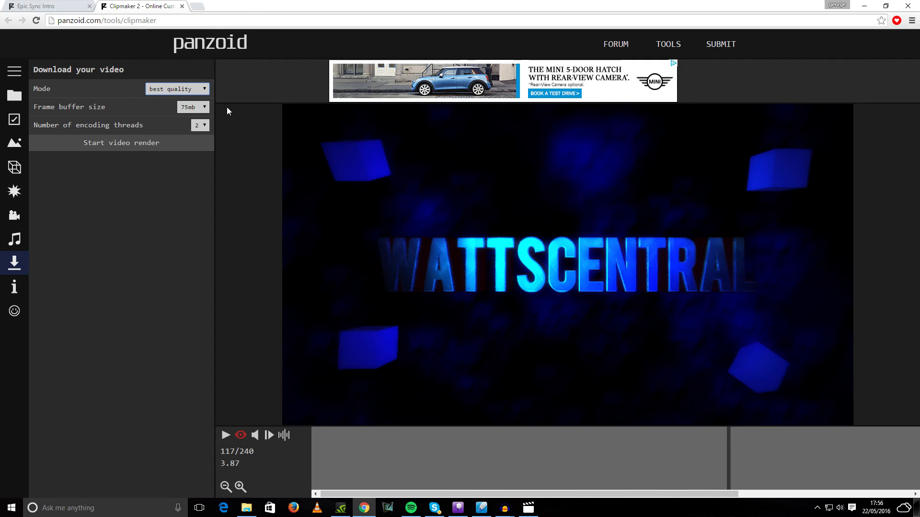
pyautogui.click(201, 112)
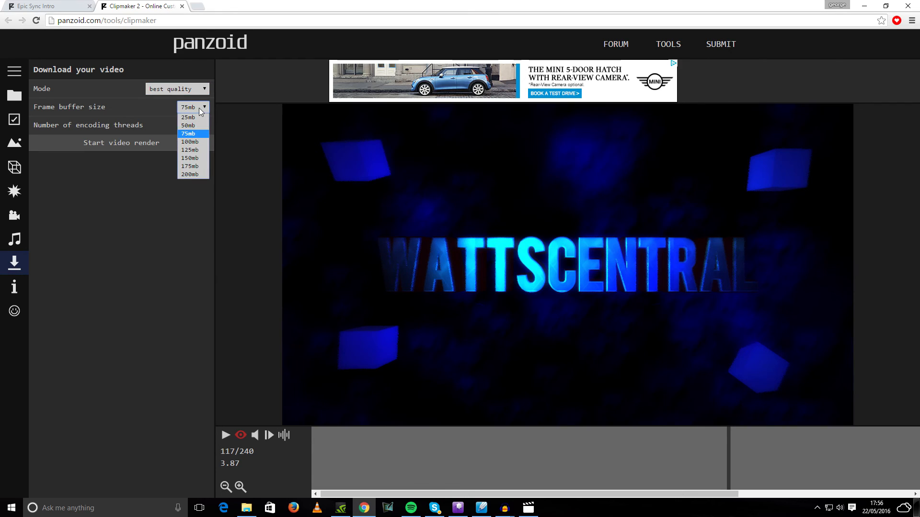
pyautogui.click(195, 135)
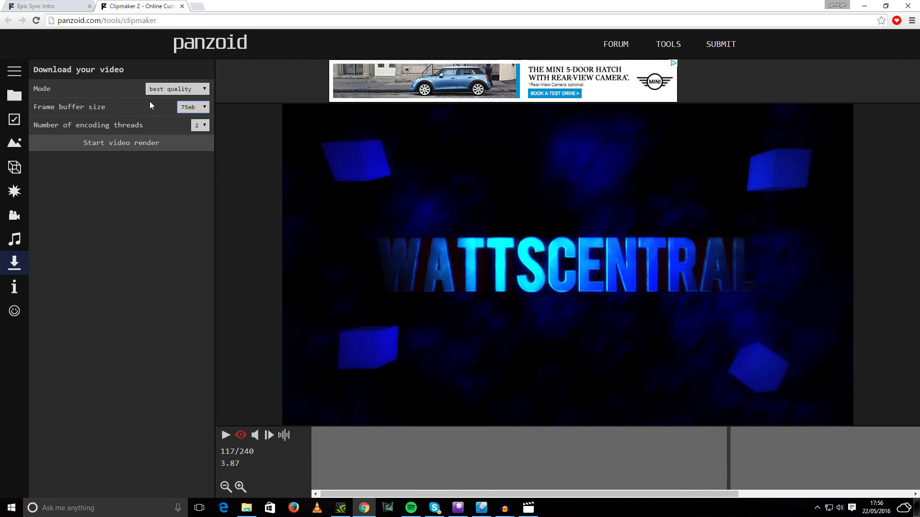
pyautogui.click(153, 141)
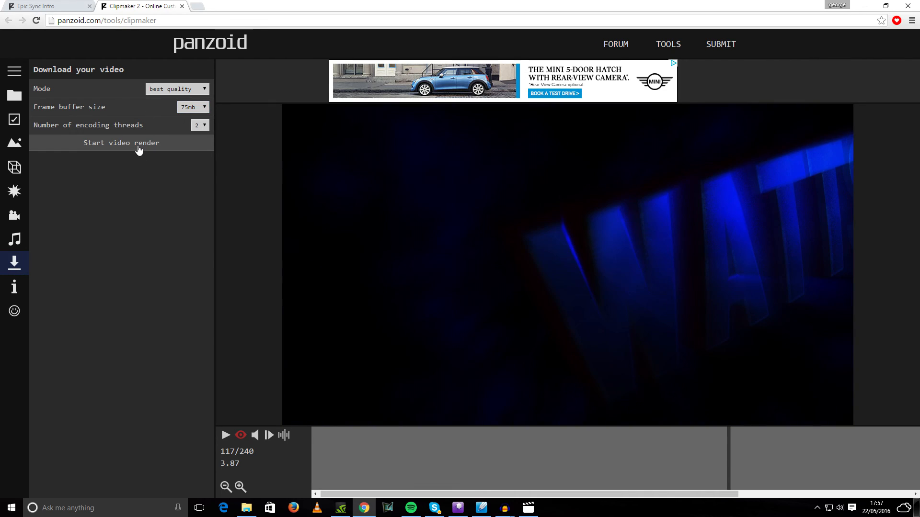
pyautogui.click(138, 149)
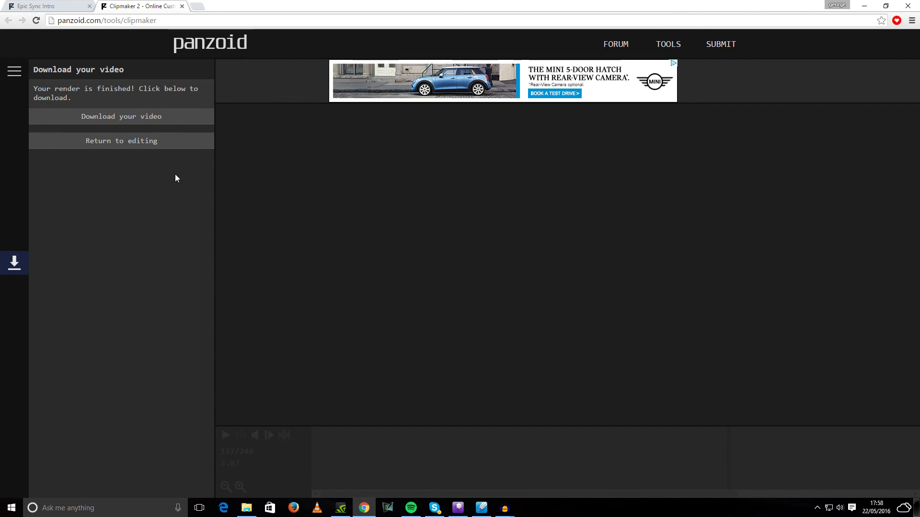
# Download the rendered intro, play the downloaded clip in Films & TV, and close the player.
pyautogui.click(139, 117)
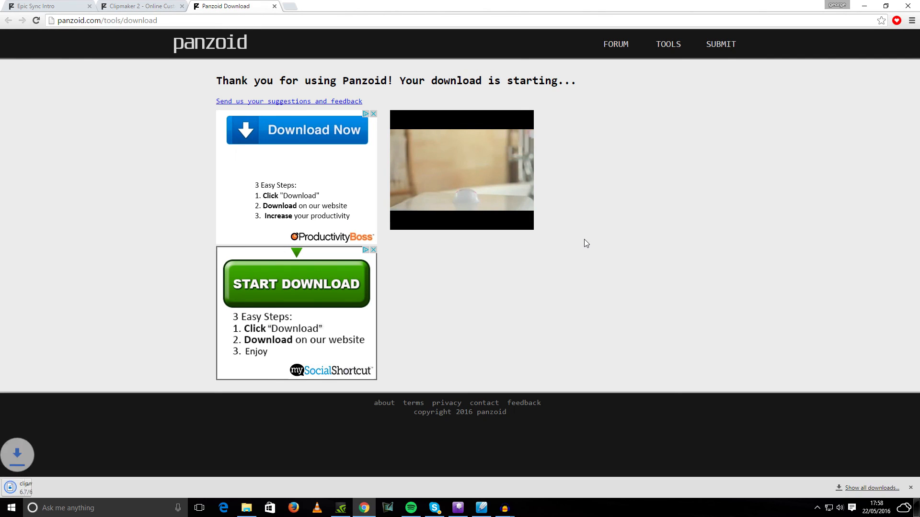
pyautogui.click(66, 484)
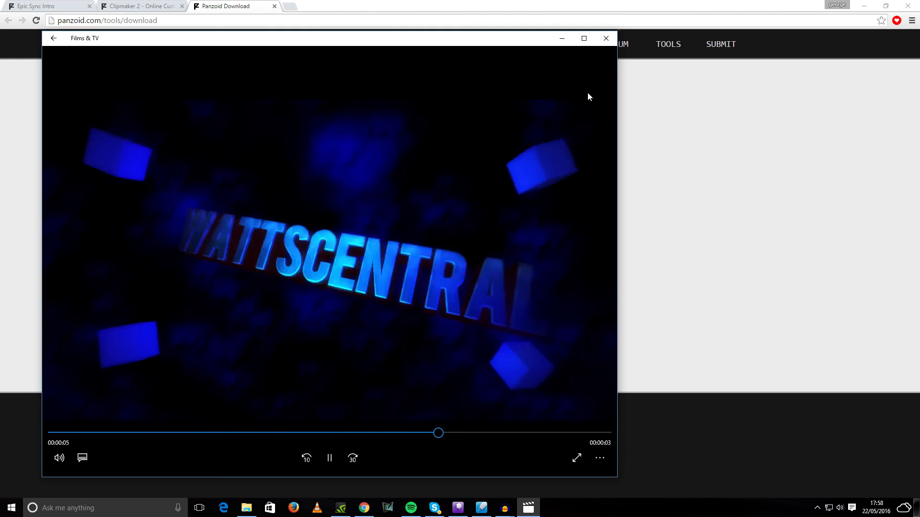
pyautogui.click(607, 40)
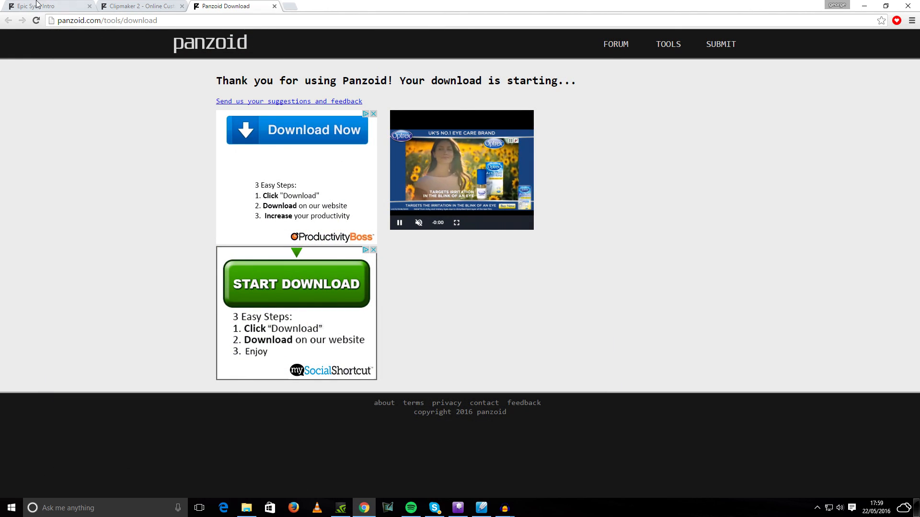
# Return to the Epic Sync Intro page and go from there to the Panzoid home page.
pyautogui.hotkey('ctrl', '1')
pyautogui.click(190, 41)
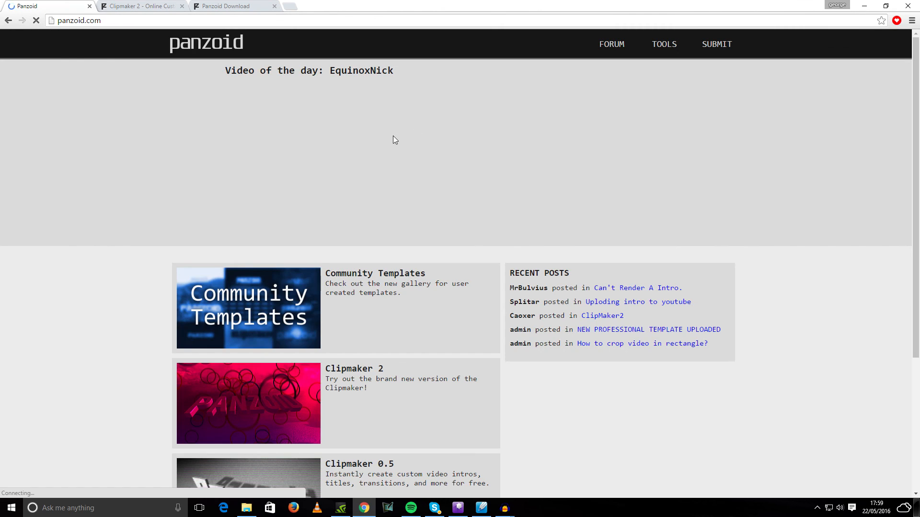